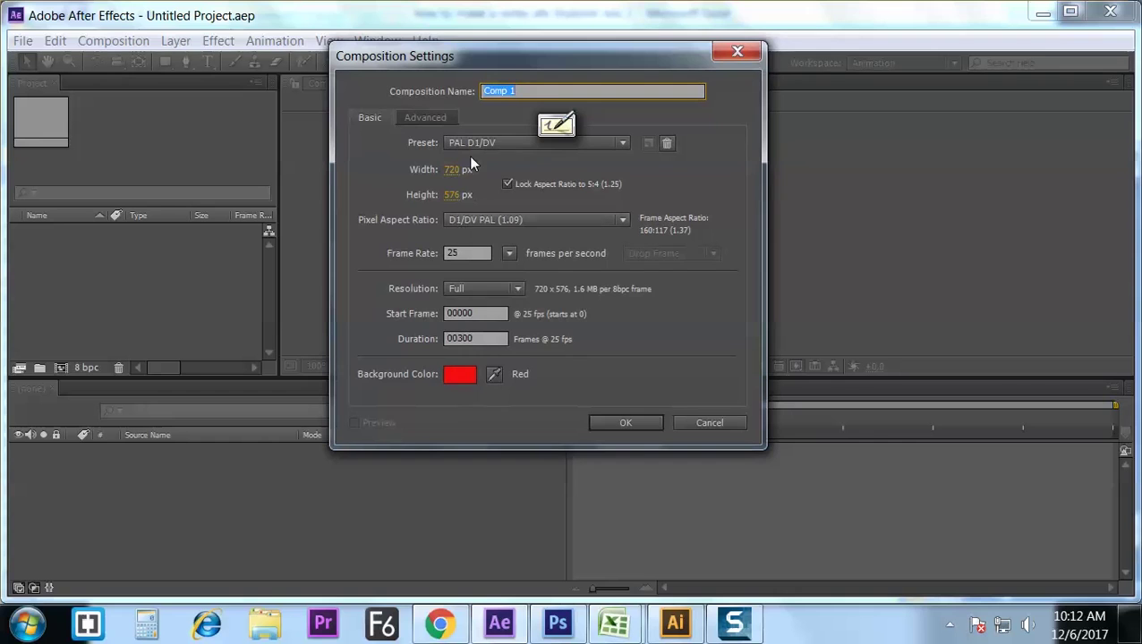
# Step: Create the PAL D1/DV composition with the red background and add the text "sfgsdfgsdfg" in it
pyautogui.click(625, 422)
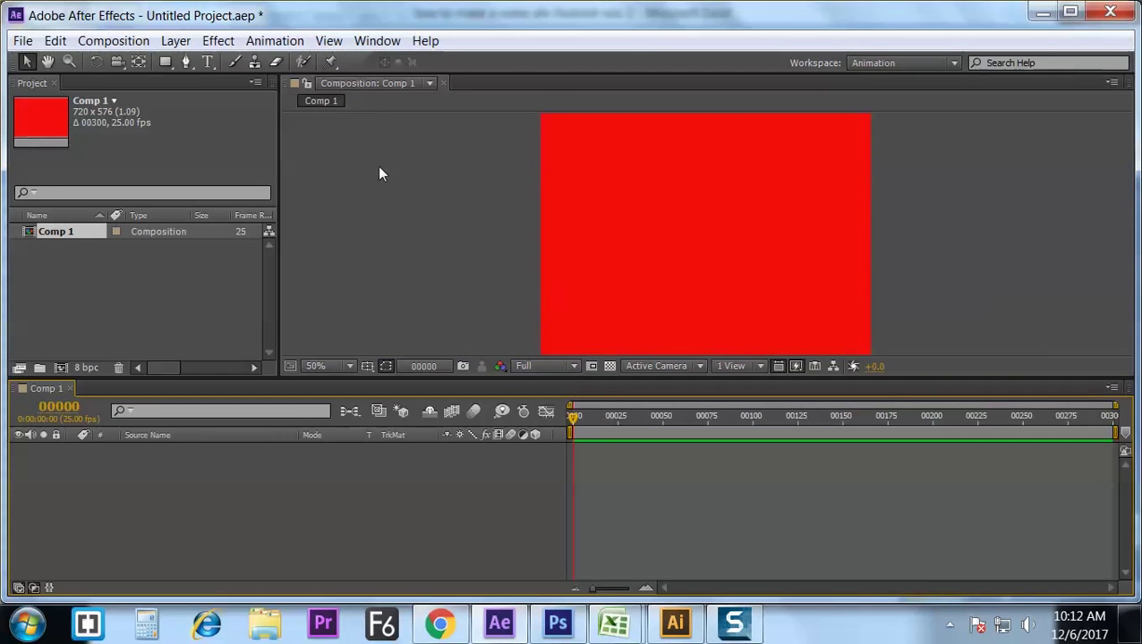
pyautogui.click(209, 62)
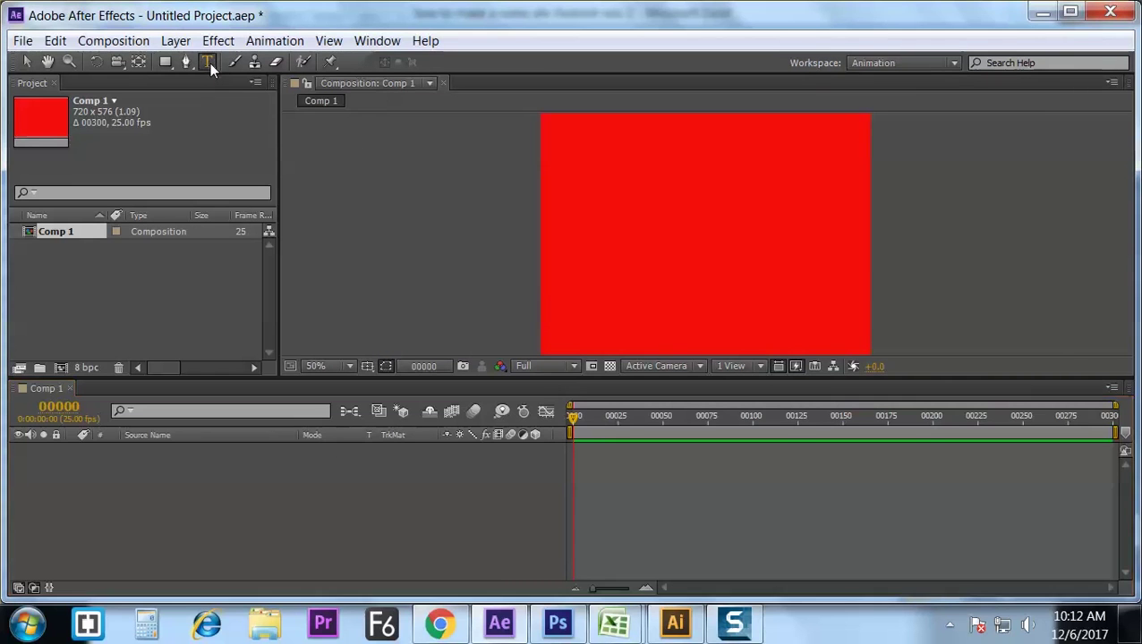
pyautogui.click(556, 230)
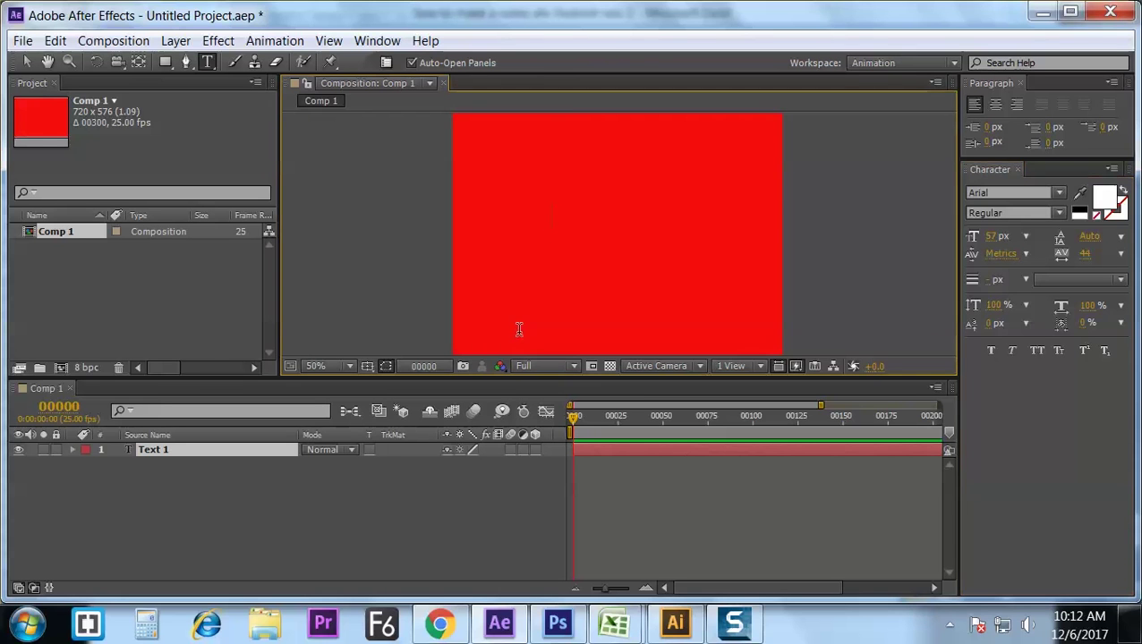
pyautogui.write('sfgsdfgsdfg')
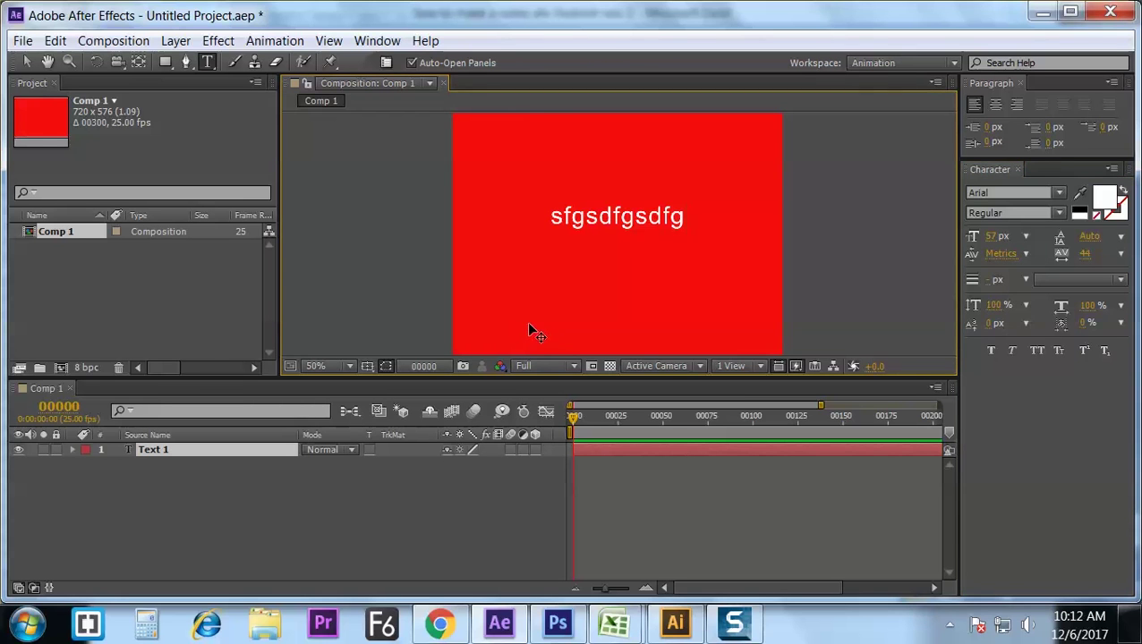
pyautogui.click(26, 61)
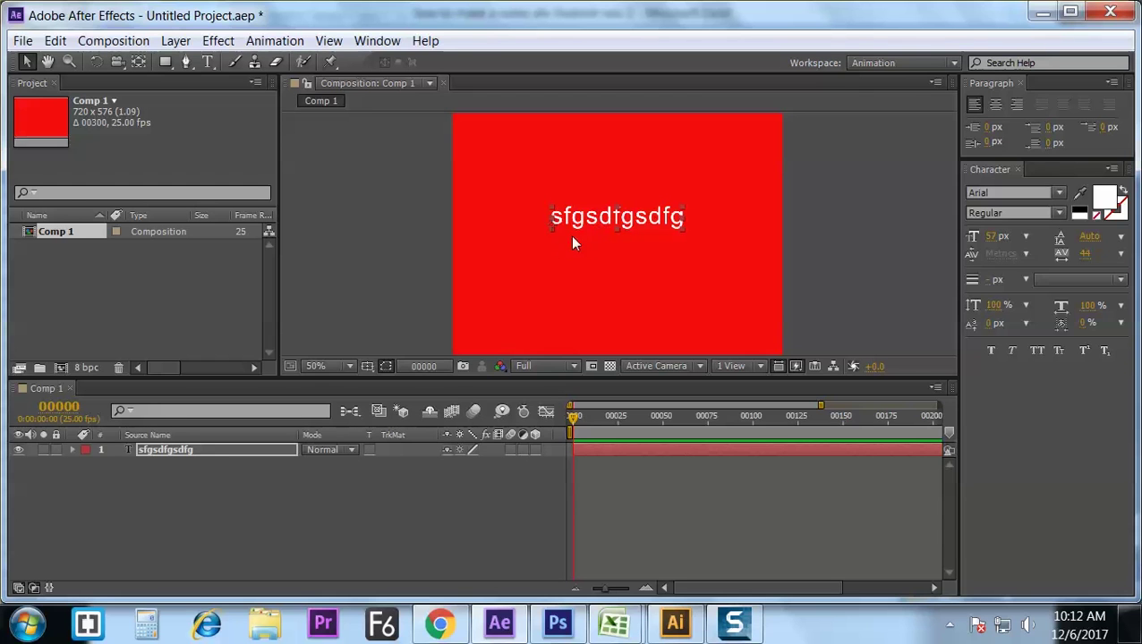
# Step: Set the text layer's font to Arial with the Bold style
pyautogui.hotkey('ctrl', 't')
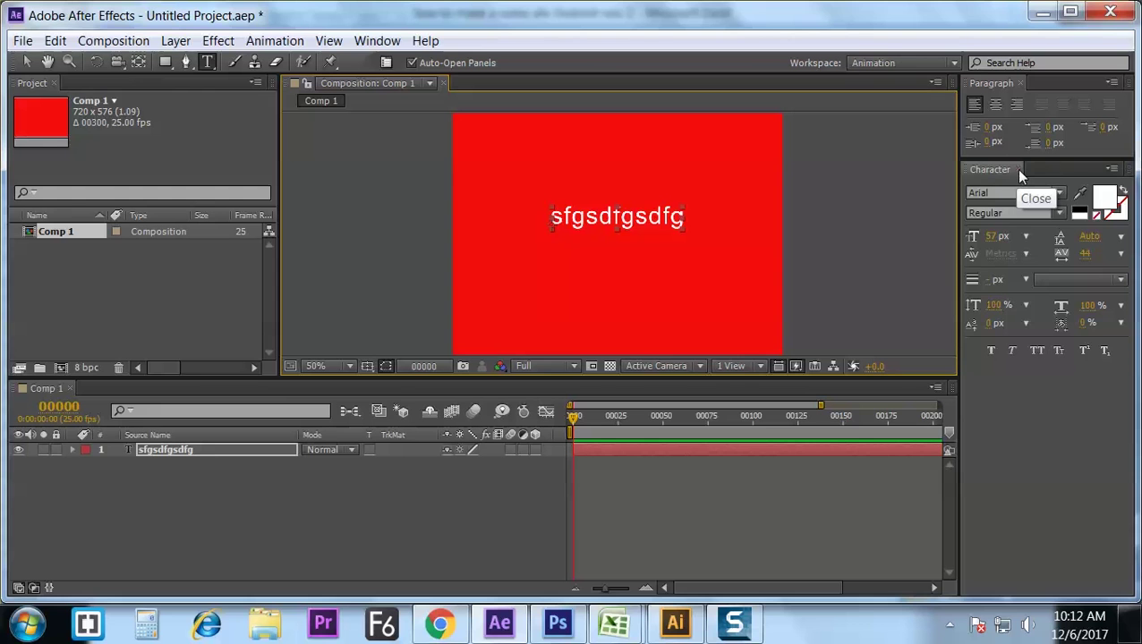
pyautogui.click(1058, 194)
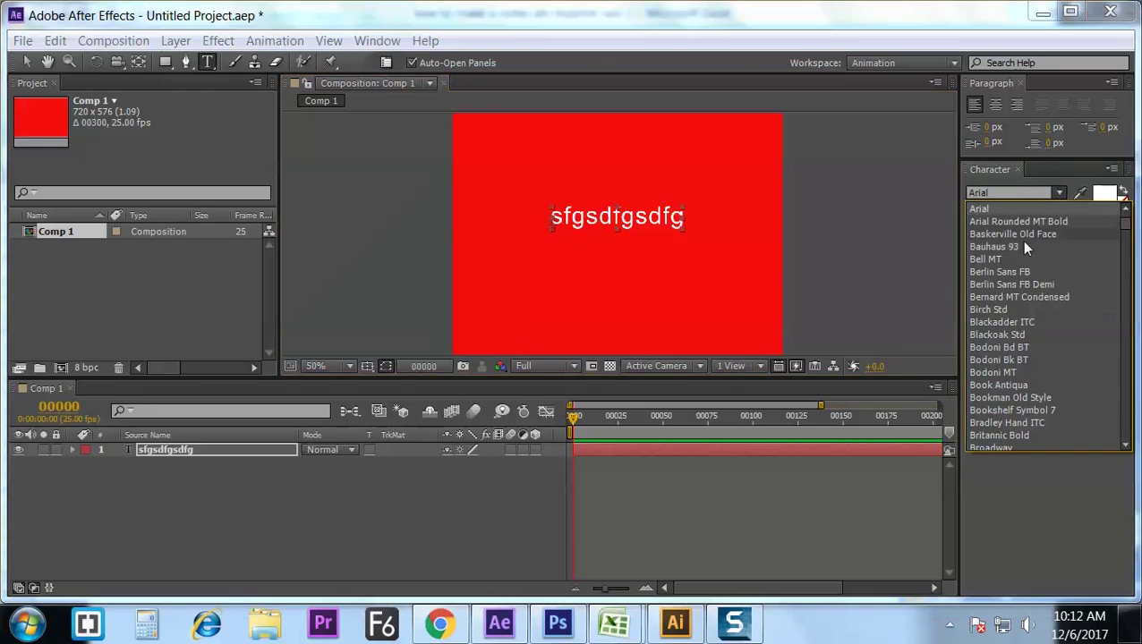
pyautogui.click(1014, 211)
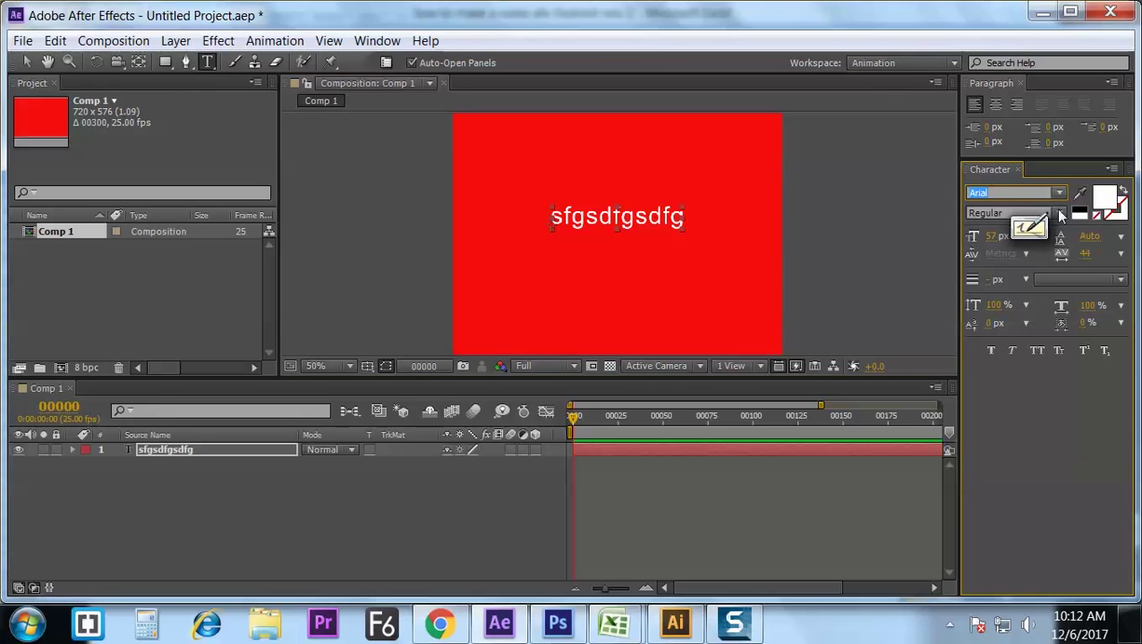
pyautogui.press('Tab')
pyautogui.press('Down')
pyautogui.press('Down')
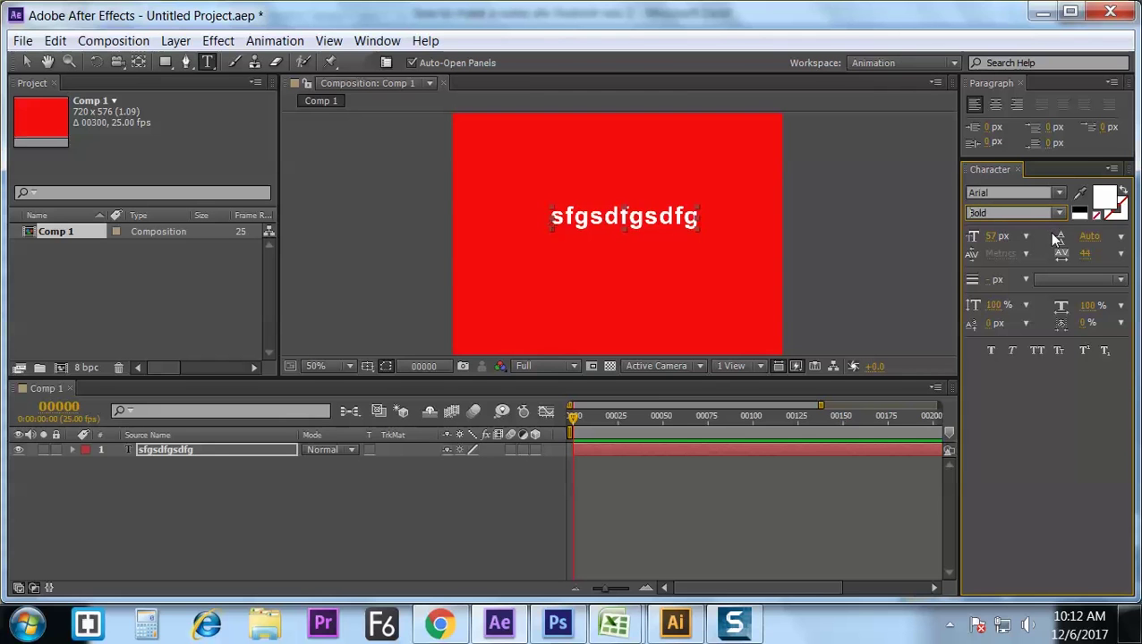
# Step: Try larger and smaller font sizes on the text and set the size to 69 px
pyautogui.press('Tab')
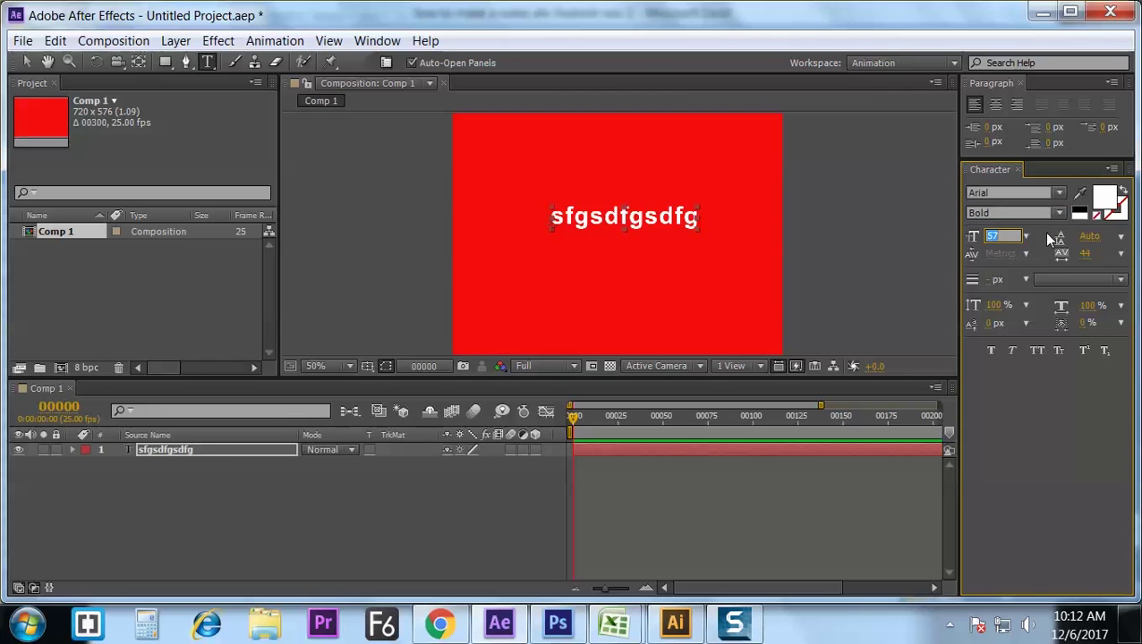
pyautogui.press('Up')
pyautogui.press('Up')
pyautogui.press('Up')
pyautogui.press('Up')
pyautogui.press('Up')
pyautogui.press('Up')
pyautogui.press('Up')
pyautogui.press('Up')
pyautogui.press('Up')
pyautogui.press('Up')
pyautogui.press('Up')
pyautogui.press('Up')
pyautogui.press('Up')
pyautogui.press('Up')
pyautogui.press('Up')
pyautogui.press('Up')
pyautogui.press('Up')
pyautogui.press('Up')
pyautogui.press('Up')
pyautogui.press('Up')
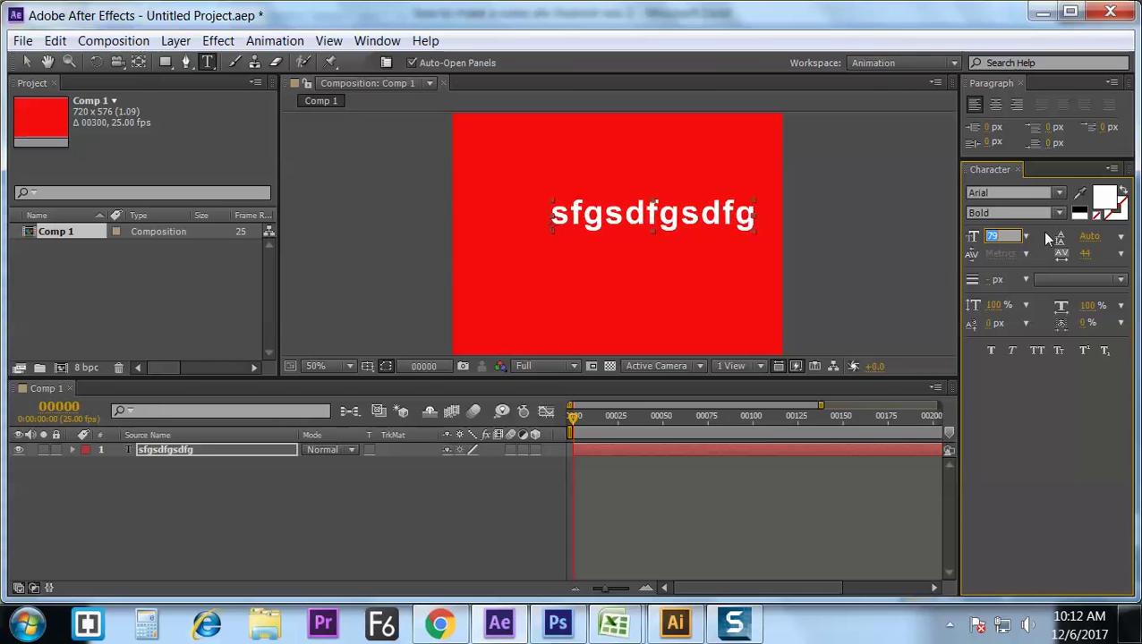
pyautogui.press('Down')
pyautogui.press('Down')
pyautogui.press('Down')
pyautogui.press('Down')
pyautogui.press('Down')
pyautogui.press('Down')
pyautogui.press('Down')
pyautogui.press('Down')
pyautogui.press('Down')
pyautogui.press('Down')
pyautogui.press('Down')
pyautogui.press('Down')
pyautogui.press('Down')
pyautogui.press('Down')
pyautogui.press('Down')
pyautogui.press('Down')
pyautogui.press('Down')
pyautogui.press('Down')
pyautogui.press('Down')
pyautogui.press('Down')
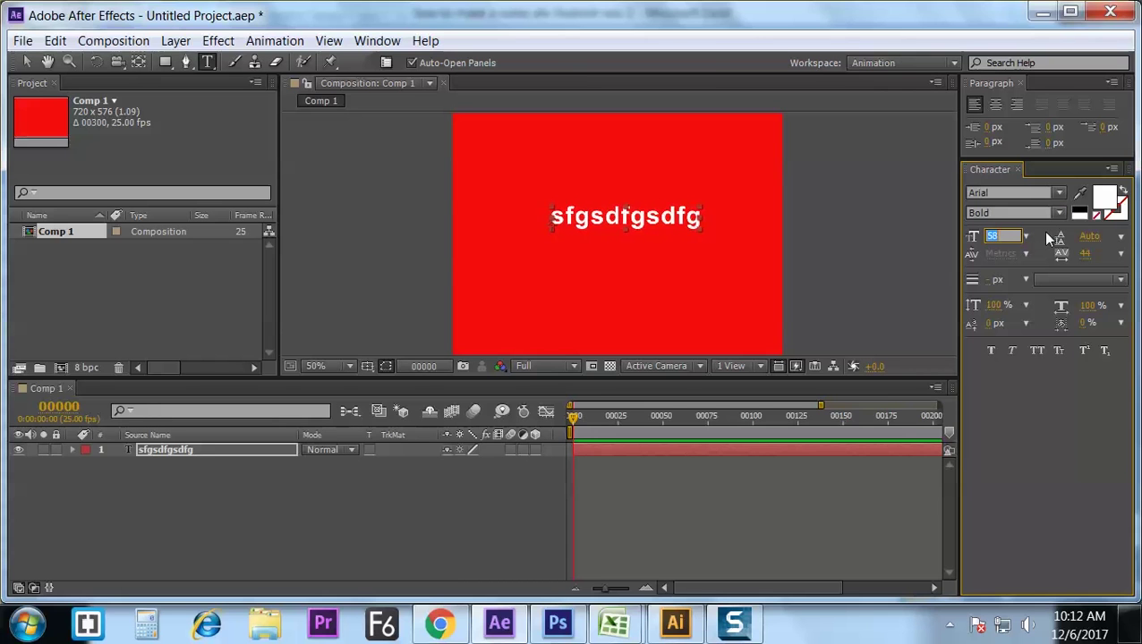
pyautogui.press('Up')
pyautogui.press('Up')
pyautogui.press('Up')
pyautogui.press('Up')
pyautogui.press('Up')
pyautogui.press('Up')
pyautogui.press('Up')
pyautogui.press('Up')
pyautogui.press('Up')
pyautogui.press('Up')
pyautogui.press('Up')
pyautogui.press('Up')
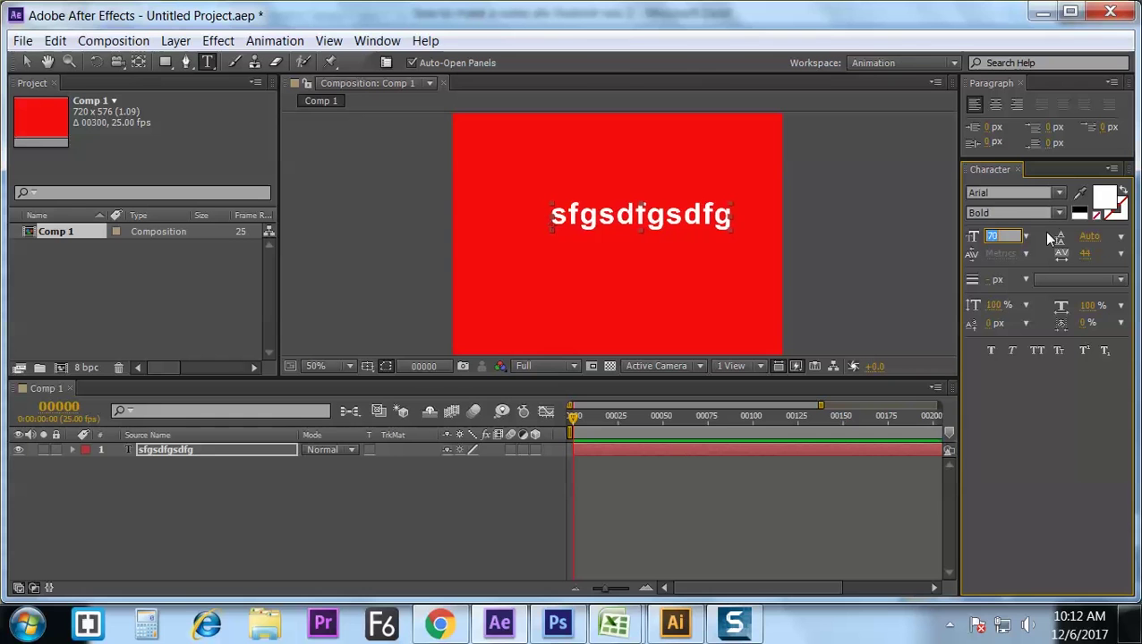
pyautogui.press('Down')
pyautogui.press('Down')
pyautogui.press('Down')
pyautogui.press('Down')
pyautogui.press('Down')
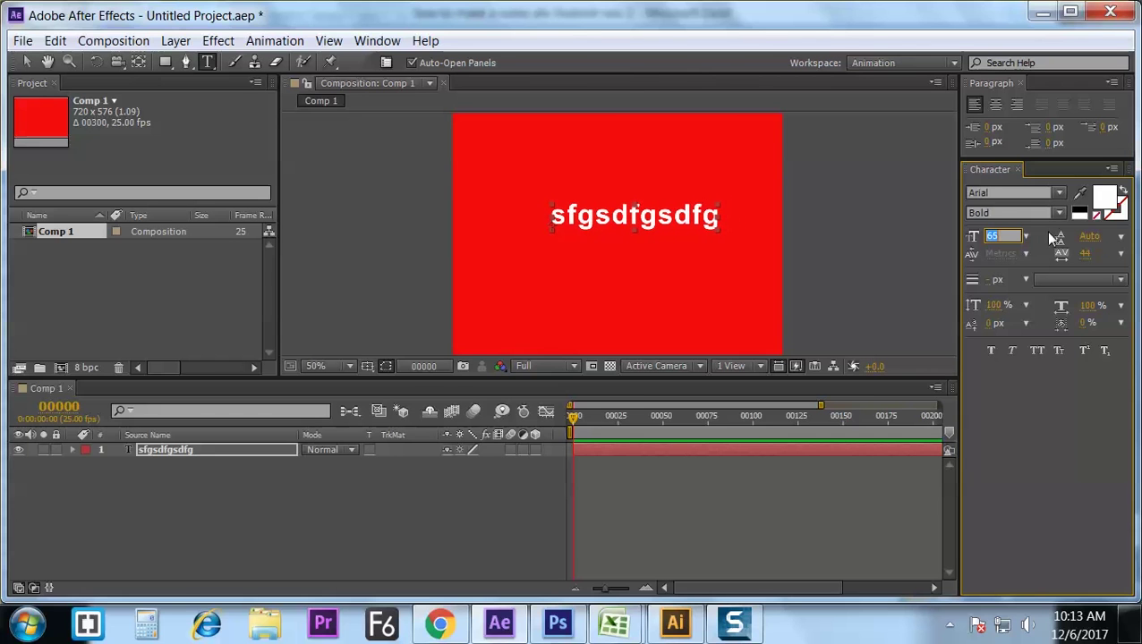
pyautogui.press('Down')
pyautogui.press('Down')
pyautogui.press('Down')
pyautogui.press('Down')
pyautogui.press('Down')
pyautogui.press('Down')
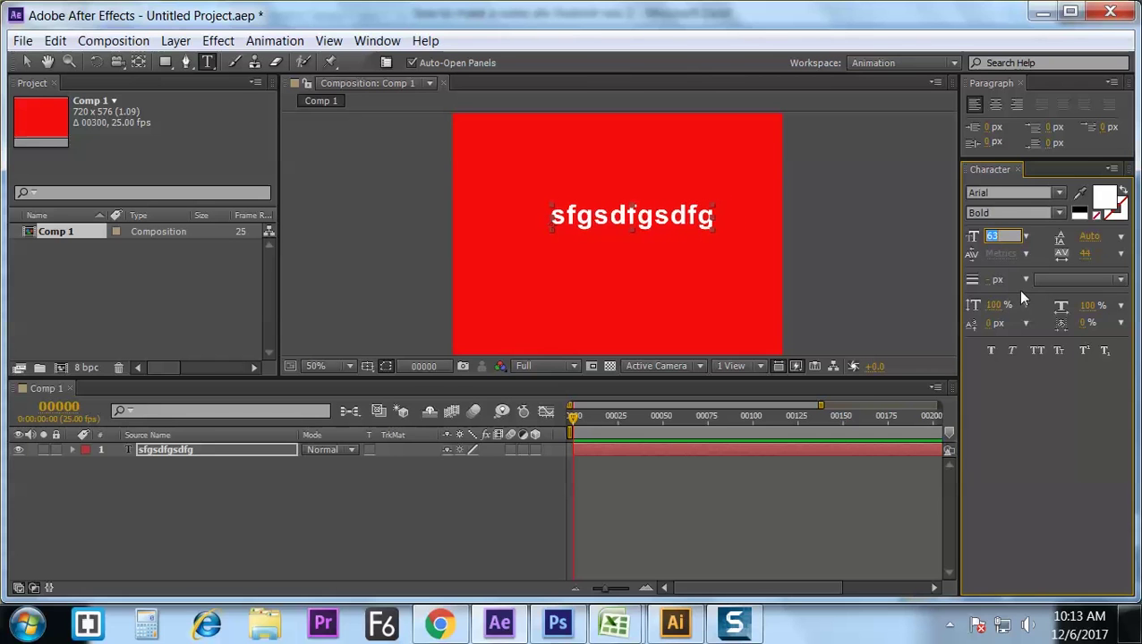
pyautogui.press('Up')
pyautogui.press('Up')
pyautogui.press('Up')
pyautogui.press('Up')
pyautogui.press('Up')
pyautogui.press('Up')
pyautogui.press('Up')
pyautogui.press('Up')
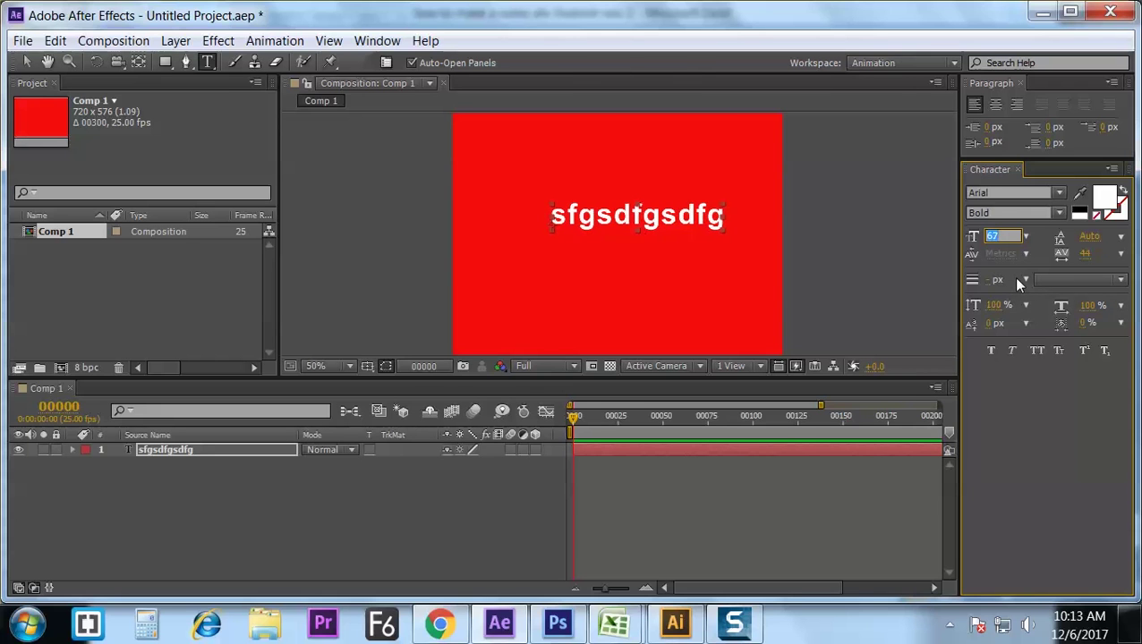
pyautogui.press('Up')
pyautogui.press('Up')
pyautogui.press('Up')
pyautogui.press('Up')
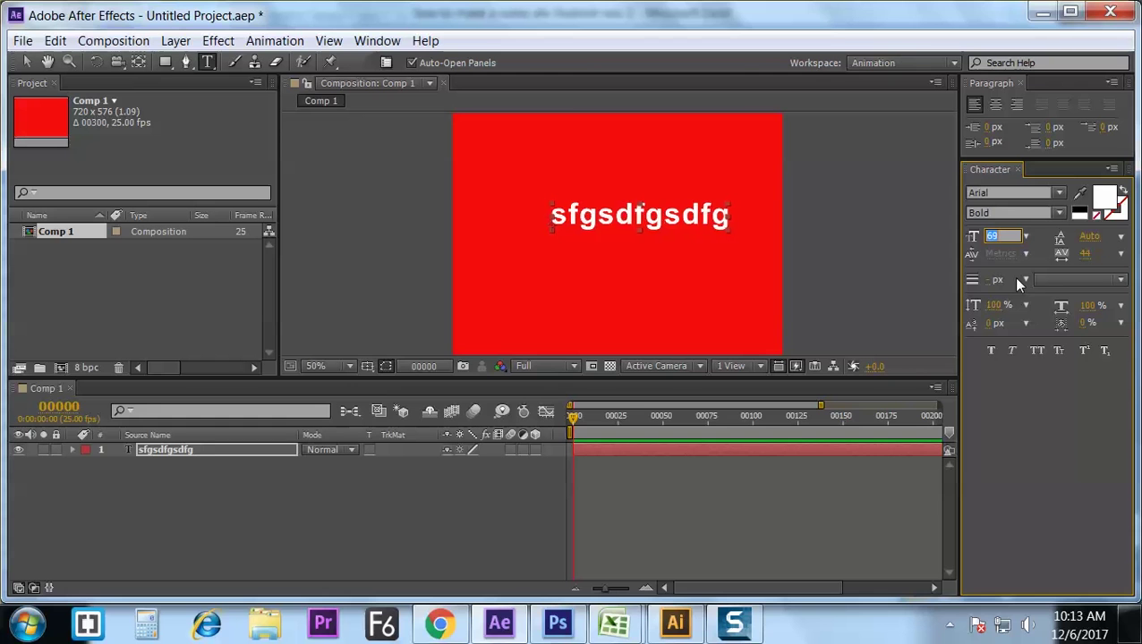
pyautogui.press('Down')
pyautogui.press('Down')
# Step: Add a second line reading "dfgdfgdfg" below the existing text
pyautogui.click(741, 215)
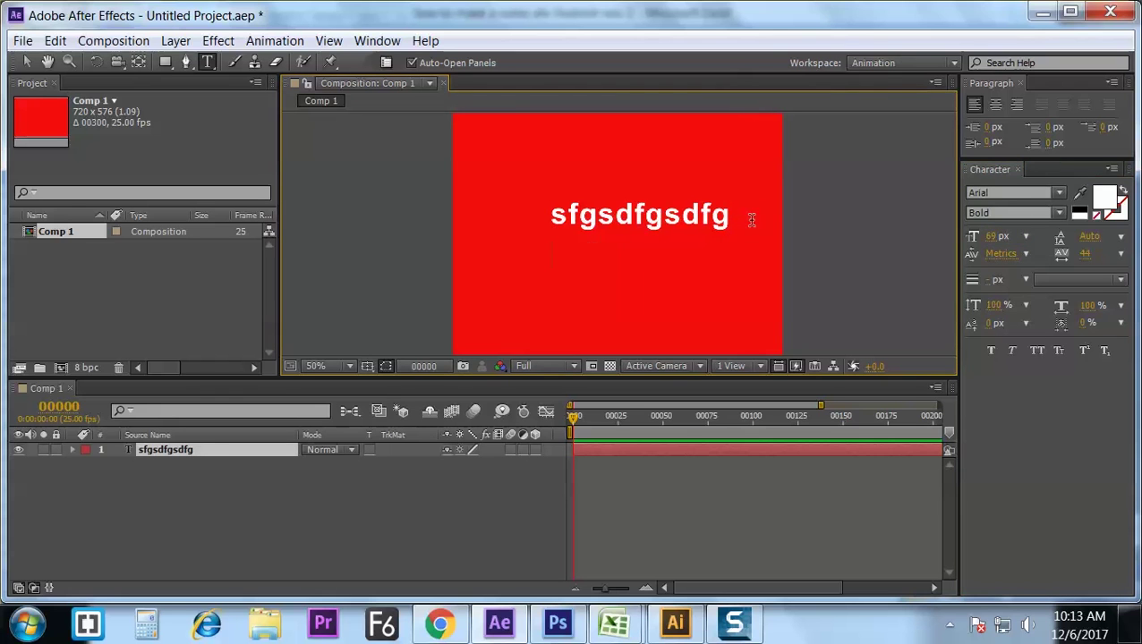
pyautogui.press('Return')
pyautogui.write('dfgdfgdfg')
# Step: Try tighter and wider leading on both text lines and set it to 65 px
pyautogui.hotkey('ctrl', 'a')
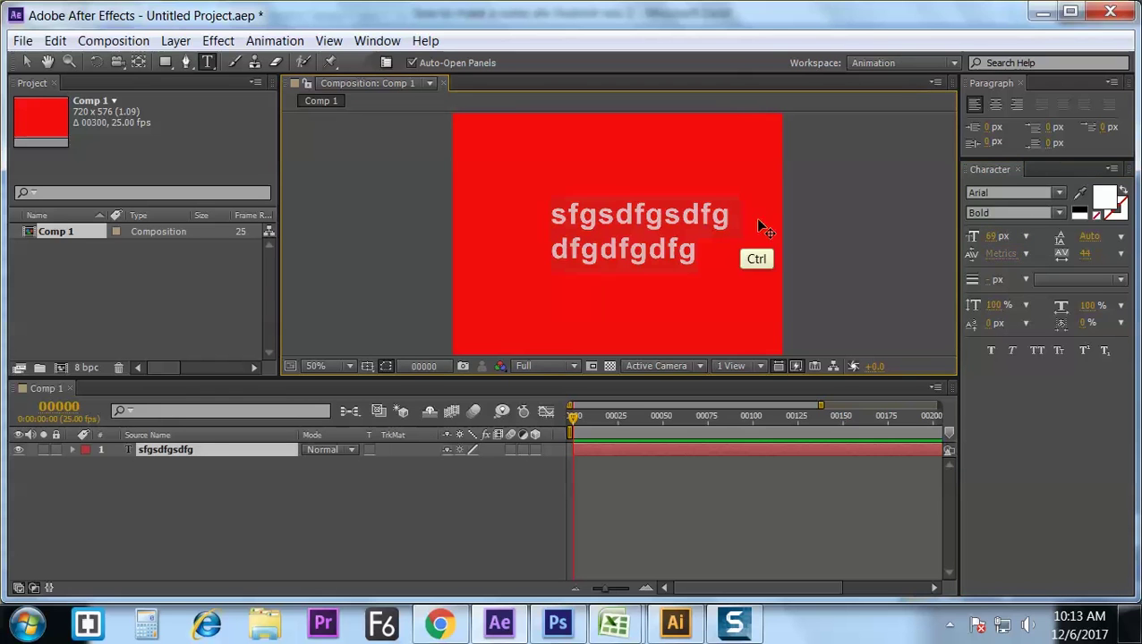
pyautogui.click(999, 238)
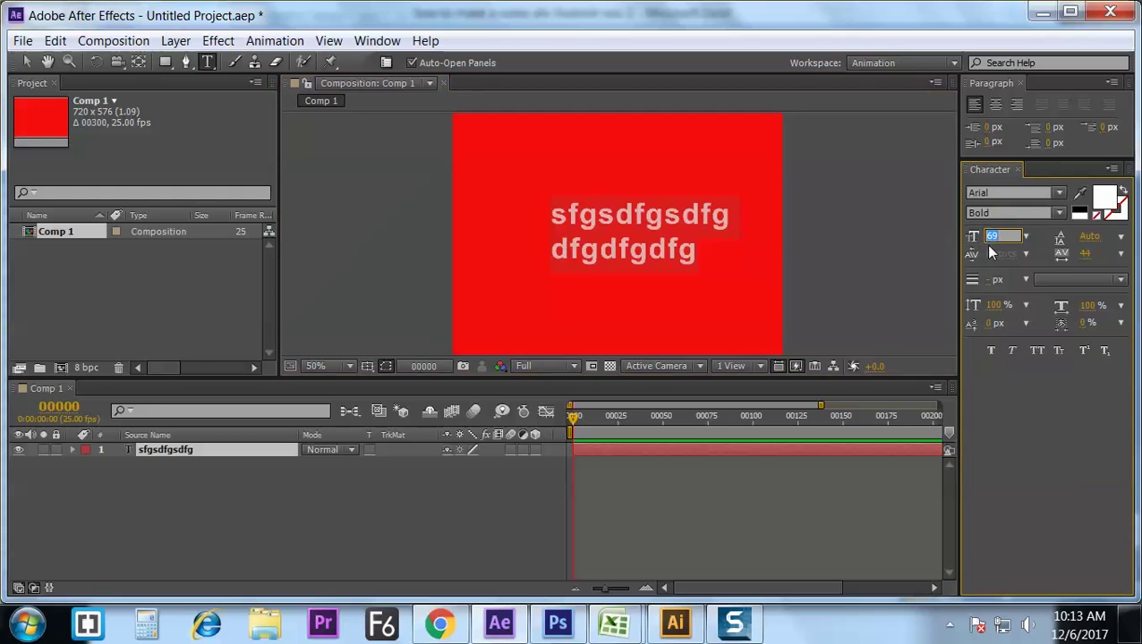
pyautogui.press('Tab')
pyautogui.write('1')
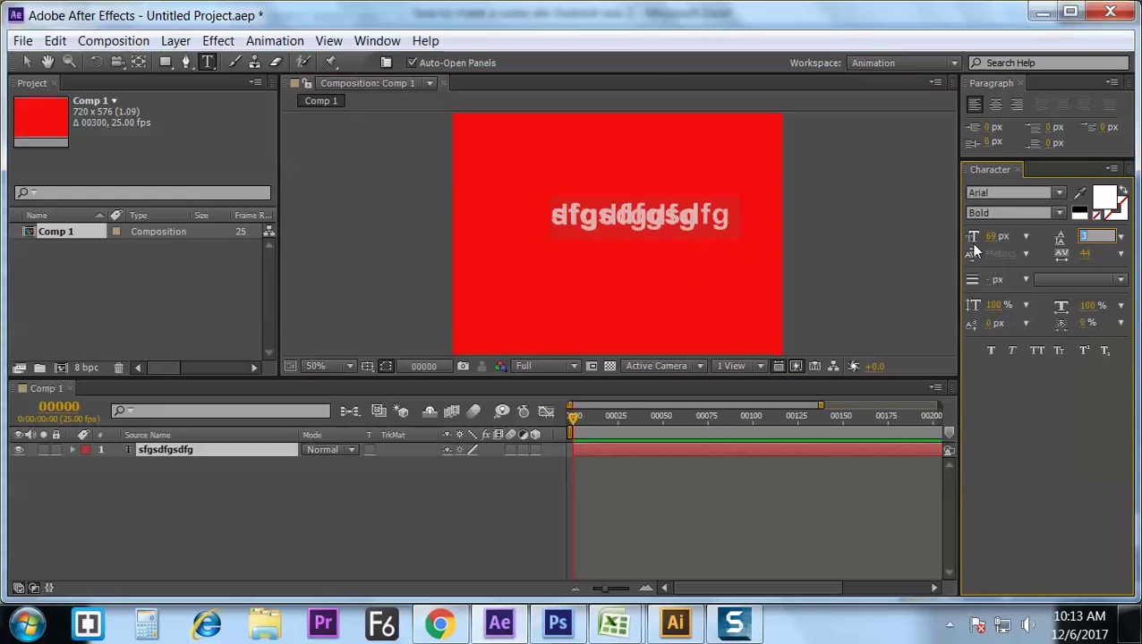
pyautogui.press('Up')
pyautogui.press('Up')
pyautogui.press('Up')
pyautogui.press('Up')
pyautogui.press('Up')
pyautogui.press('Up')
pyautogui.press('Up')
pyautogui.press('Up')
pyautogui.press('Up')
pyautogui.press('Up')
pyautogui.press('Up')
pyautogui.press('Up')
pyautogui.press('Up')
pyautogui.press('Up')
pyautogui.press('Up')
pyautogui.press('Up')
pyautogui.press('Up')
pyautogui.press('Up')
pyautogui.press('Up')
pyautogui.press('Up')
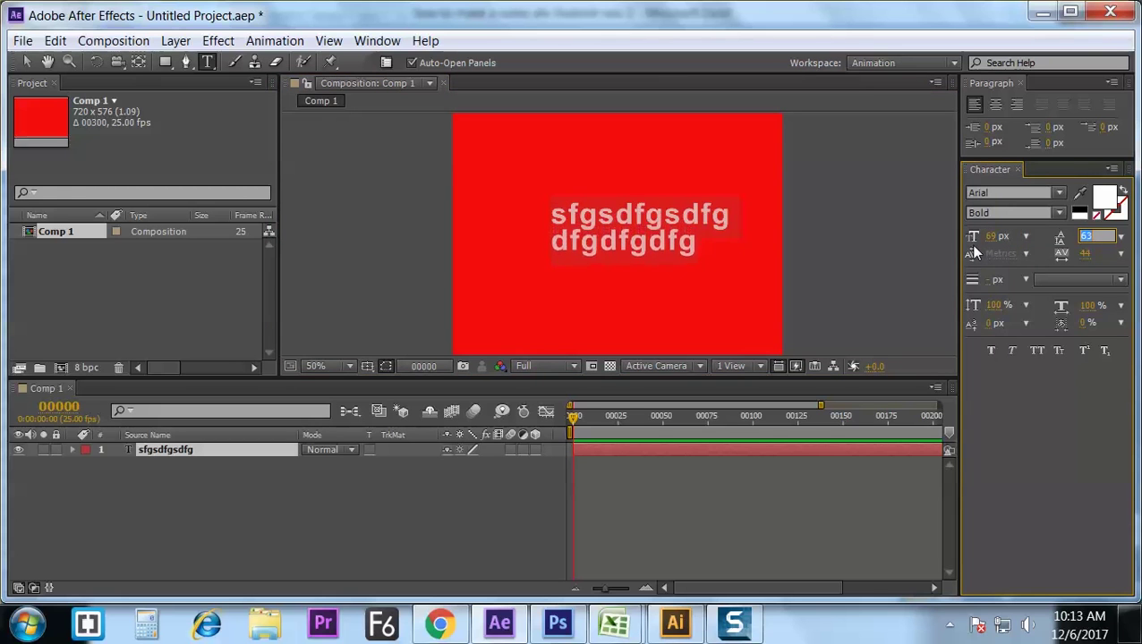
pyautogui.press('Up')
pyautogui.press('Up')
pyautogui.press('Up')
pyautogui.press('Up')
pyautogui.press('Up')
pyautogui.press('Up')
pyautogui.press('Up')
pyautogui.press('Up')
pyautogui.press('Up')
pyautogui.press('Up')
pyautogui.press('Up')
pyautogui.press('Up')
pyautogui.press('Up')
pyautogui.press('Up')
pyautogui.press('Up')
pyautogui.press('Up')
pyautogui.press('Up')
pyautogui.press('Up')
pyautogui.press('Up')
pyautogui.press('Up')
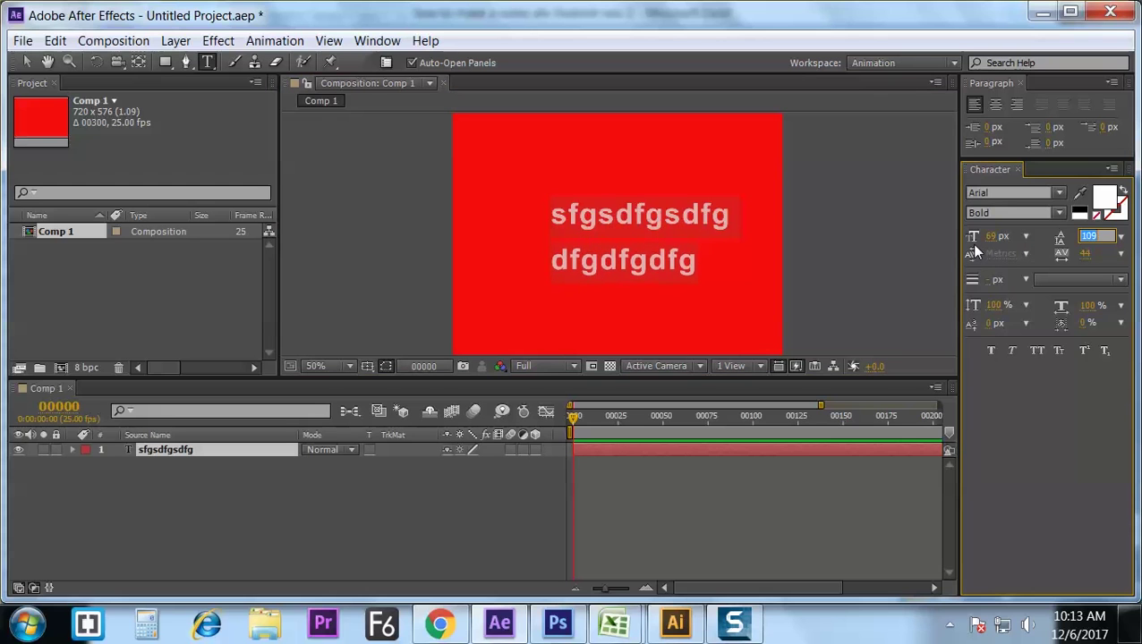
pyautogui.press('Down')
pyautogui.press('Down')
pyautogui.press('Down')
pyautogui.press('Down')
pyautogui.press('Down')
pyautogui.press('Down')
pyautogui.press('Down')
pyautogui.press('Down')
pyautogui.press('Down')
pyautogui.press('Down')
pyautogui.press('Down')
pyautogui.press('Down')
pyautogui.press('Down')
pyautogui.press('Down')
pyautogui.press('Down')
pyautogui.press('Down')
pyautogui.press('Down')
pyautogui.press('Down')
pyautogui.press('Down')
pyautogui.press('Down')
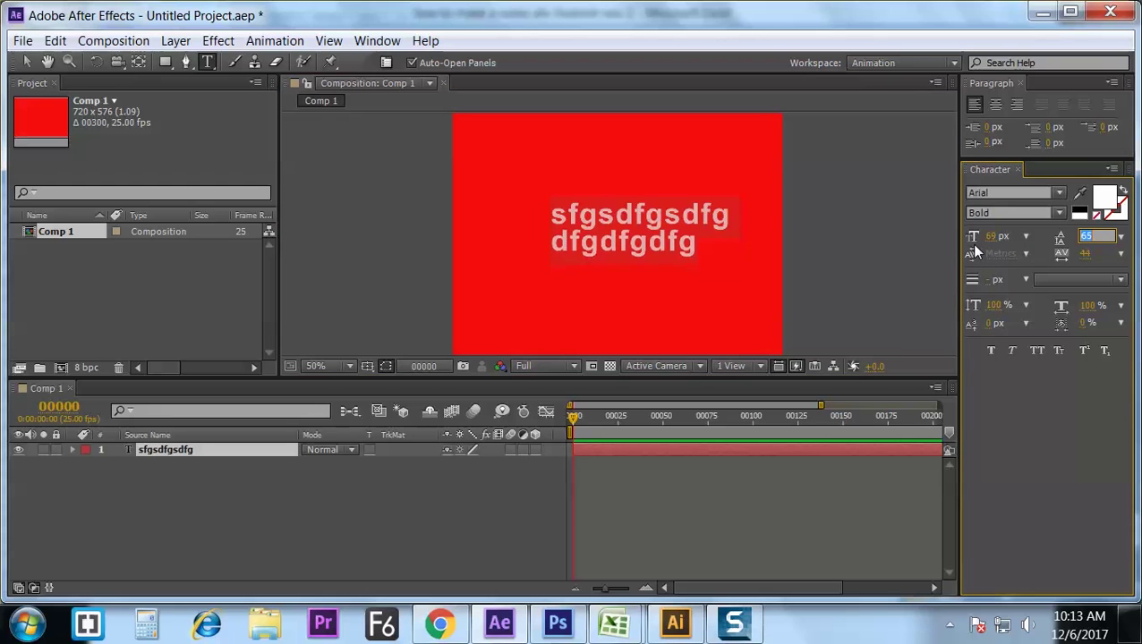
# Step: Increase the leading of both text lines to 82 px
pyautogui.press('Up')
pyautogui.press('Up')
pyautogui.press('Up')
pyautogui.press('Up')
pyautogui.press('Up')
pyautogui.press('Up')
pyautogui.press('Up')
pyautogui.press('Up')
pyautogui.press('Up')
pyautogui.press('Up')
pyautogui.press('Up')
pyautogui.press('Up')
pyautogui.press('Up')
pyautogui.press('Up')
pyautogui.press('Up')
pyautogui.press('Up')
pyautogui.press('Up')
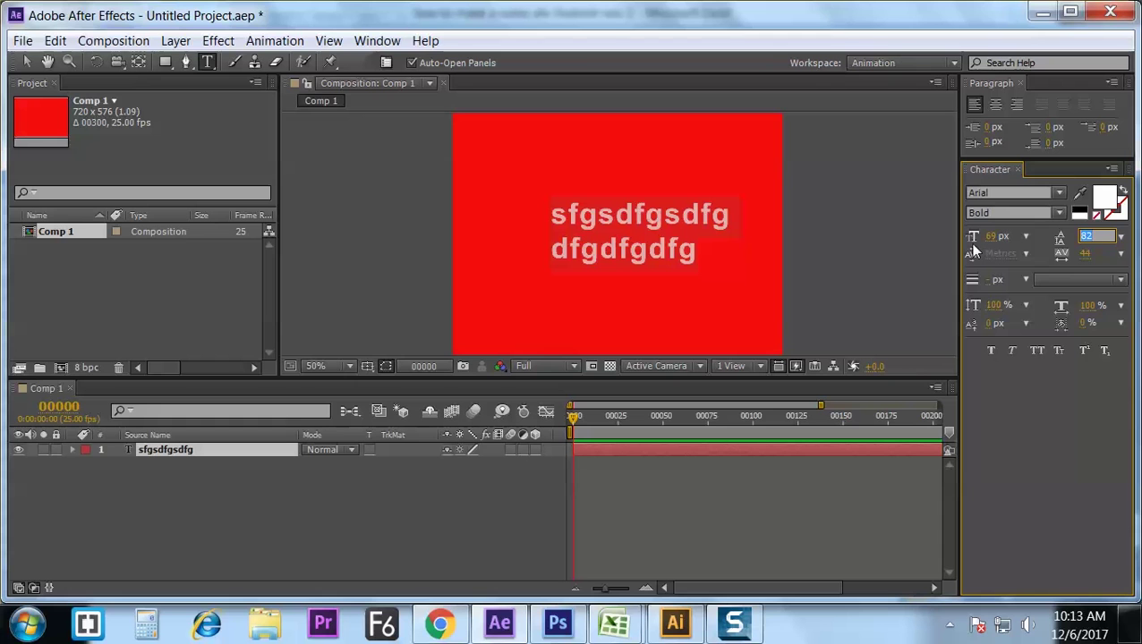
# Step: Widen the tracking of both text lines to 167
pyautogui.press('Tab')
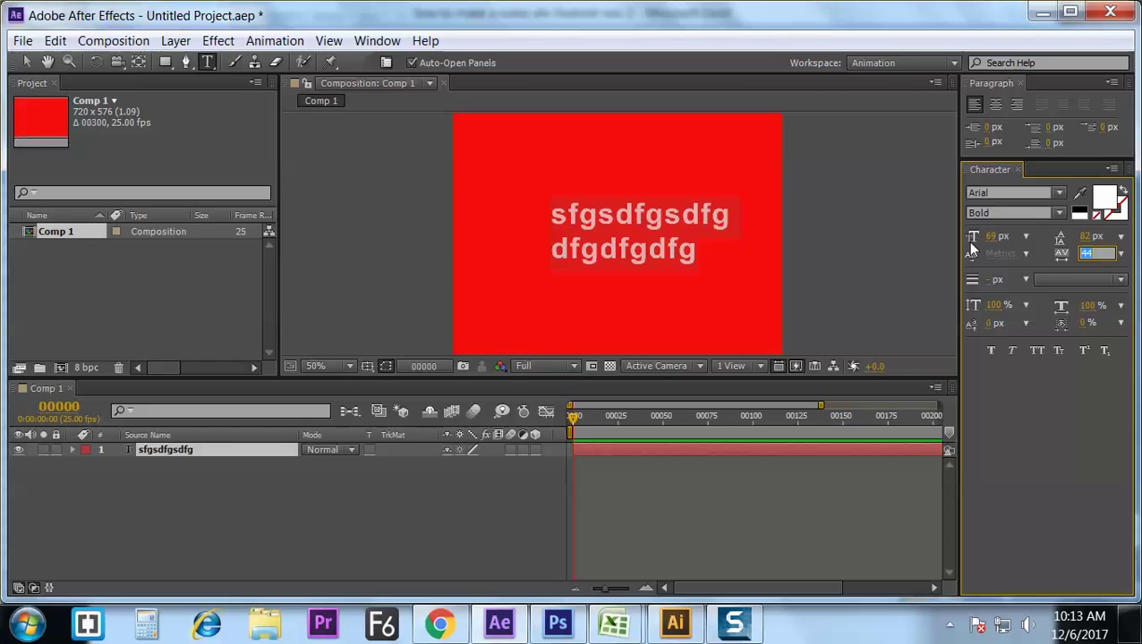
pyautogui.press('Up')
pyautogui.press('Up')
pyautogui.press('Up')
pyautogui.press('Up')
pyautogui.press('Up')
pyautogui.press('Up')
pyautogui.press('Up')
pyautogui.press('Up')
pyautogui.press('Up')
pyautogui.press('Up')
pyautogui.press('Up')
pyautogui.press('Up')
pyautogui.press('Up')
pyautogui.press('Up')
pyautogui.press('Up')
pyautogui.press('Up')
pyautogui.press('Up')
pyautogui.press('Up')
pyautogui.press('Up')
pyautogui.press('Up')
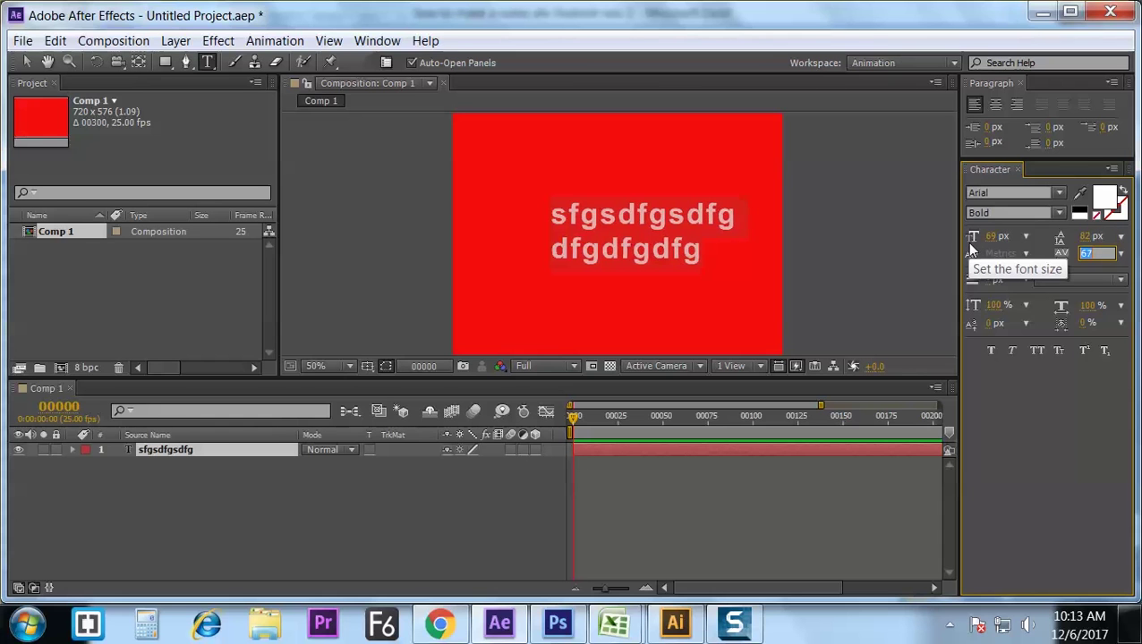
pyautogui.press('Up')
pyautogui.press('Up')
pyautogui.press('Up')
pyautogui.press('Up')
pyautogui.press('Up')
pyautogui.press('Up')
pyautogui.press('Up')
pyautogui.press('Up')
pyautogui.press('Up')
pyautogui.press('Up')
pyautogui.press('Up')
pyautogui.press('Up')
pyautogui.press('Up')
pyautogui.press('Up')
pyautogui.press('Up')
pyautogui.press('Up')
pyautogui.press('Up')
pyautogui.press('Up')
pyautogui.press('Up')
pyautogui.press('Up')
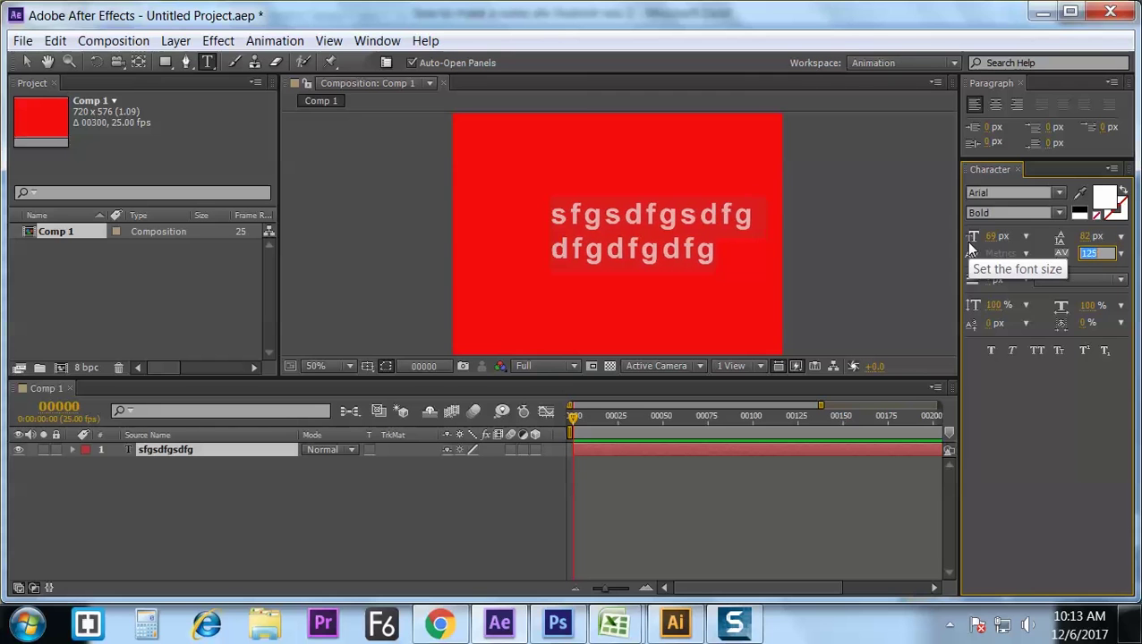
pyautogui.press('Up')
pyautogui.press('Up')
pyautogui.press('Up')
pyautogui.press('Up')
pyautogui.press('Up')
pyautogui.press('Up')
pyautogui.press('Up')
pyautogui.press('Up')
pyautogui.press('Up')
pyautogui.press('Up')
pyautogui.press('Up')
pyautogui.press('Up')
pyautogui.press('Up')
pyautogui.press('Up')
pyautogui.press('Up')
pyautogui.press('Up')
pyautogui.press('Up')
pyautogui.press('Up')
pyautogui.press('Up')
pyautogui.press('Up')
pyautogui.press('shift')
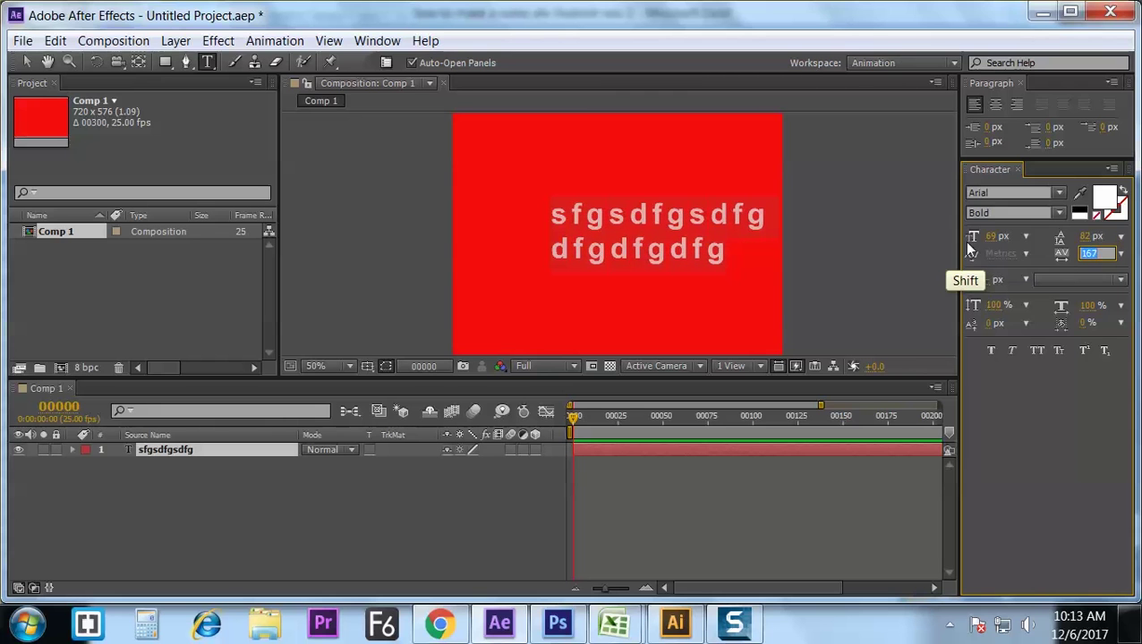
# Step: Try tighter tracking of -60 on both text lines, then loosen it to 60
pyautogui.hotkey('shift', 'Down')
pyautogui.hotkey('shift', 'Down')
pyautogui.hotkey('shift', 'Down')
pyautogui.hotkey('shift', 'Down')
pyautogui.hotkey('shift', 'Down')
pyautogui.hotkey('shift', 'Down')
pyautogui.hotkey('shift', 'Down')
pyautogui.hotkey('shift', 'Down')
pyautogui.hotkey('shift', 'Down')
pyautogui.hotkey('shift', 'Down')
pyautogui.hotkey('shift', 'Down')
pyautogui.hotkey('shift', 'Down')
pyautogui.hotkey('shift', 'Down')
pyautogui.hotkey('shift', 'Down')
pyautogui.hotkey('shift', 'Down')
pyautogui.hotkey('shift', 'Down')
pyautogui.hotkey('shift', 'Down')
pyautogui.hotkey('shift', 'Down')
pyautogui.hotkey('shift', 'Down')
pyautogui.hotkey('shift', 'Down')
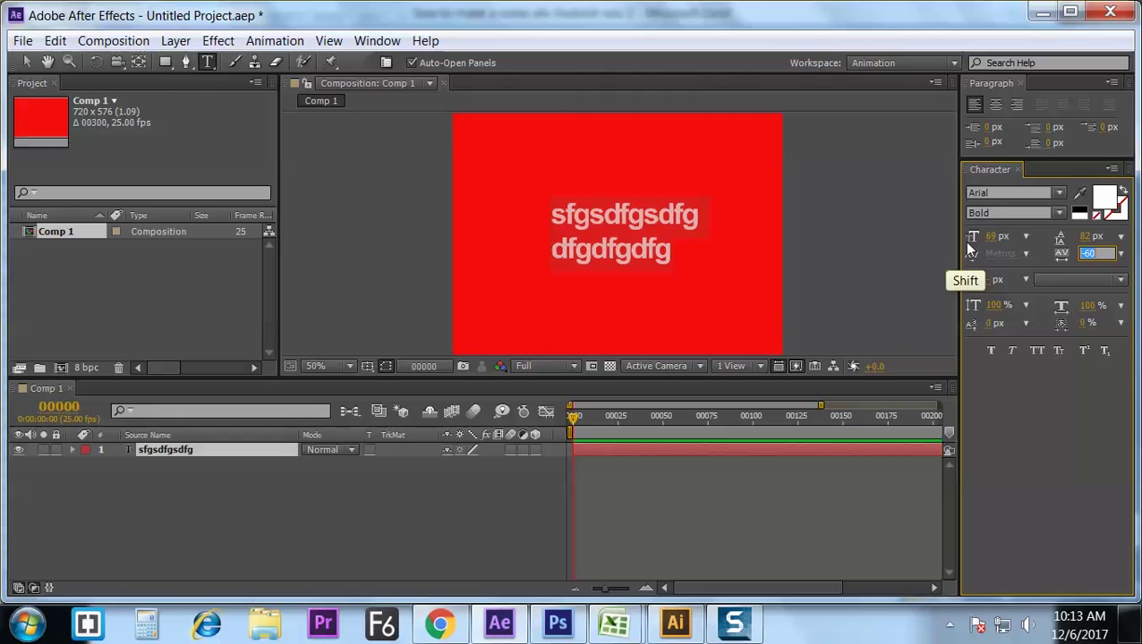
pyautogui.hotkey('shift', 'Up')
pyautogui.hotkey('shift', 'Up')
pyautogui.hotkey('shift', 'Up')
pyautogui.hotkey('shift', 'Up')
pyautogui.hotkey('shift', 'Up')
pyautogui.hotkey('shift', 'Up')
pyautogui.hotkey('shift', 'Up')
pyautogui.hotkey('shift', 'Up')
pyautogui.hotkey('shift', 'Up')
pyautogui.hotkey('shift', 'Up')
pyautogui.hotkey('shift', 'Up')
pyautogui.hotkey('shift', 'Up')
# Step: Set the tracking of the text to 0 and its leading to Auto
pyautogui.click(1119, 255)
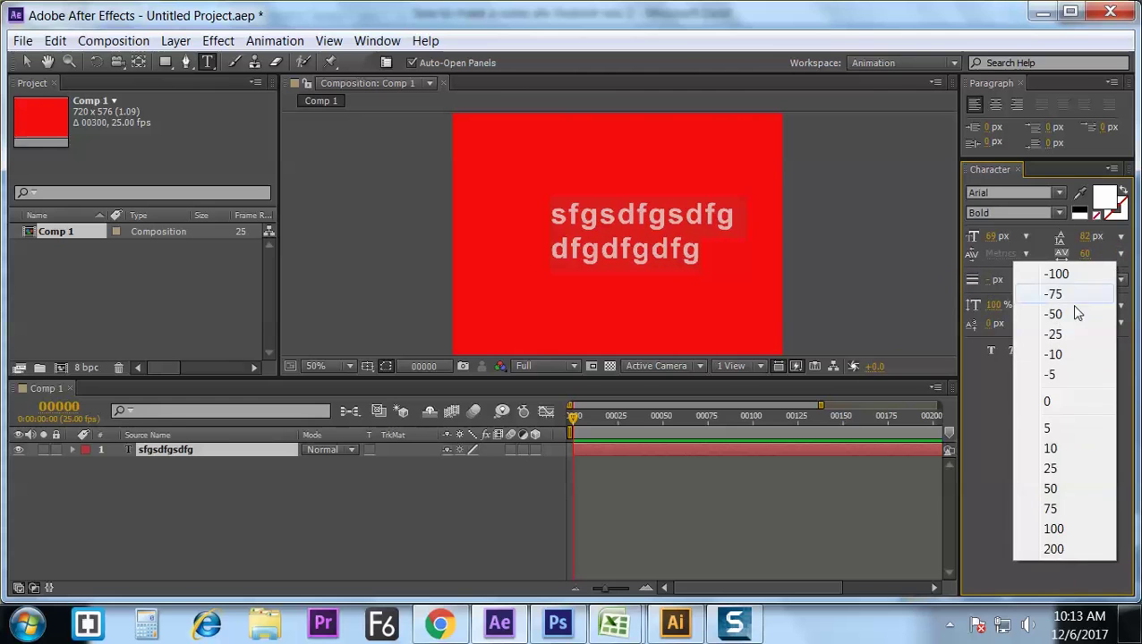
pyautogui.click(1061, 399)
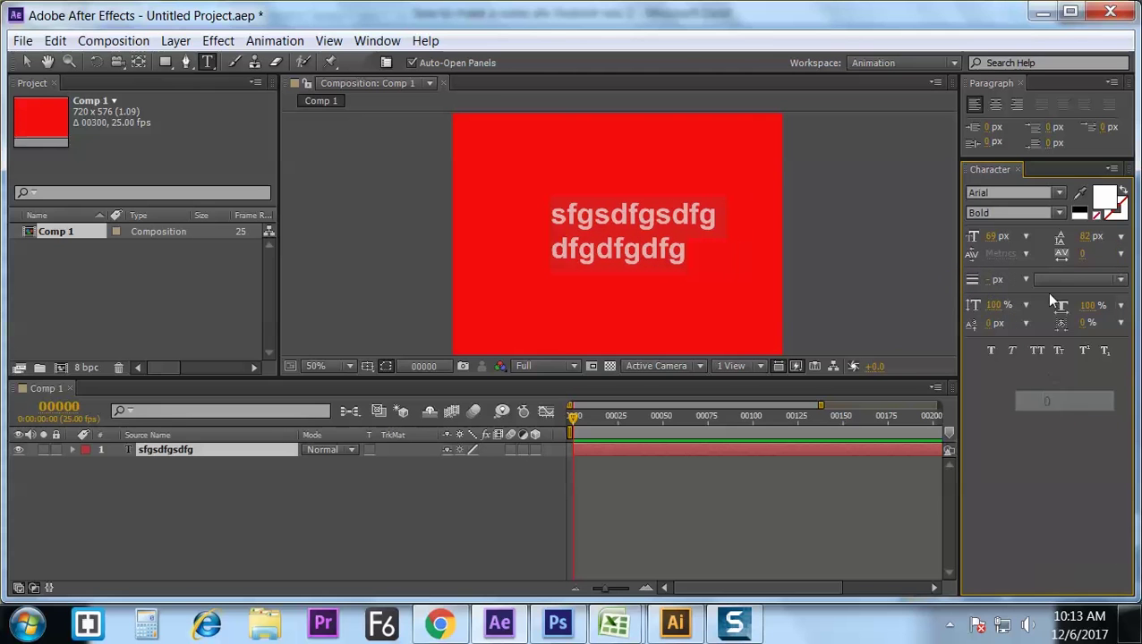
pyautogui.click(1121, 238)
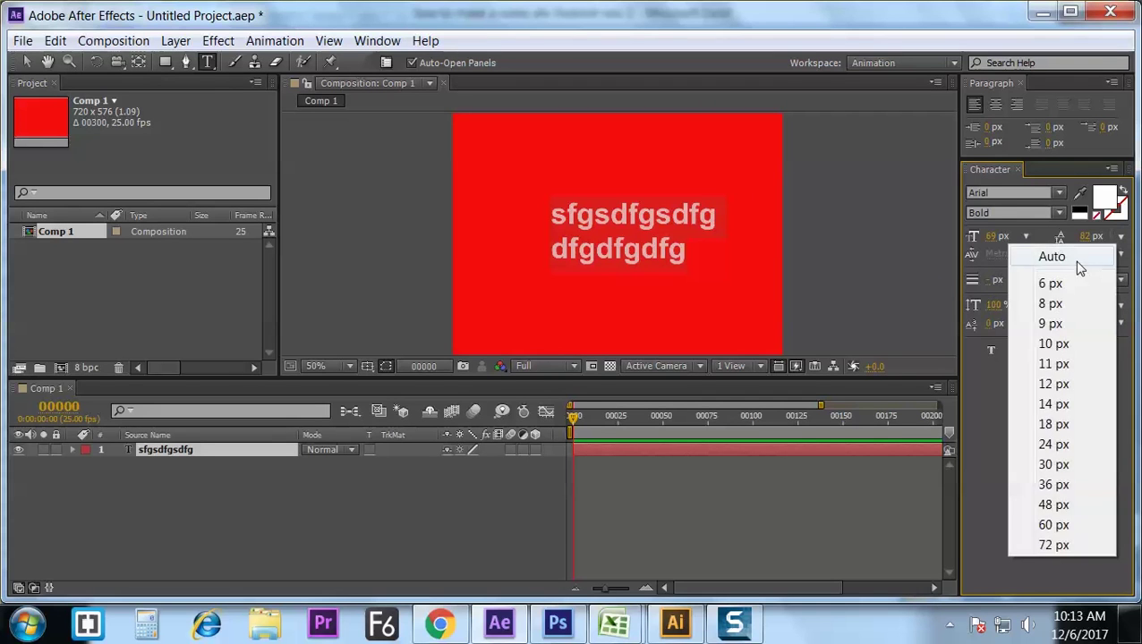
pyautogui.click(1077, 263)
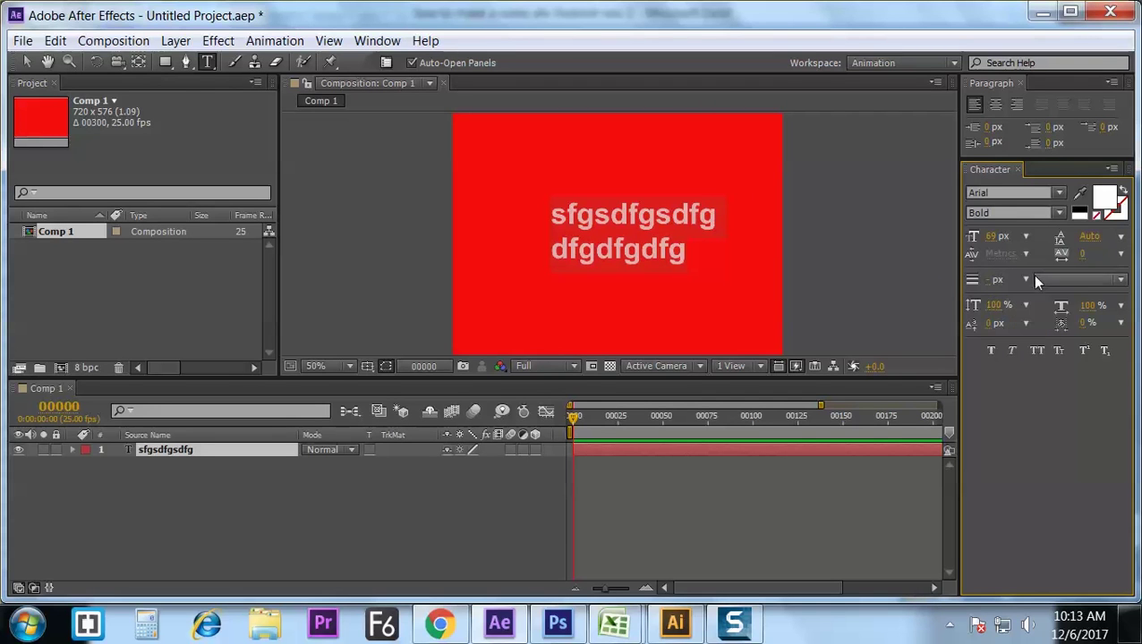
# Step: Move the text layer slightly up and to the left in the composition with the Selection tool
pyautogui.click(26, 61)
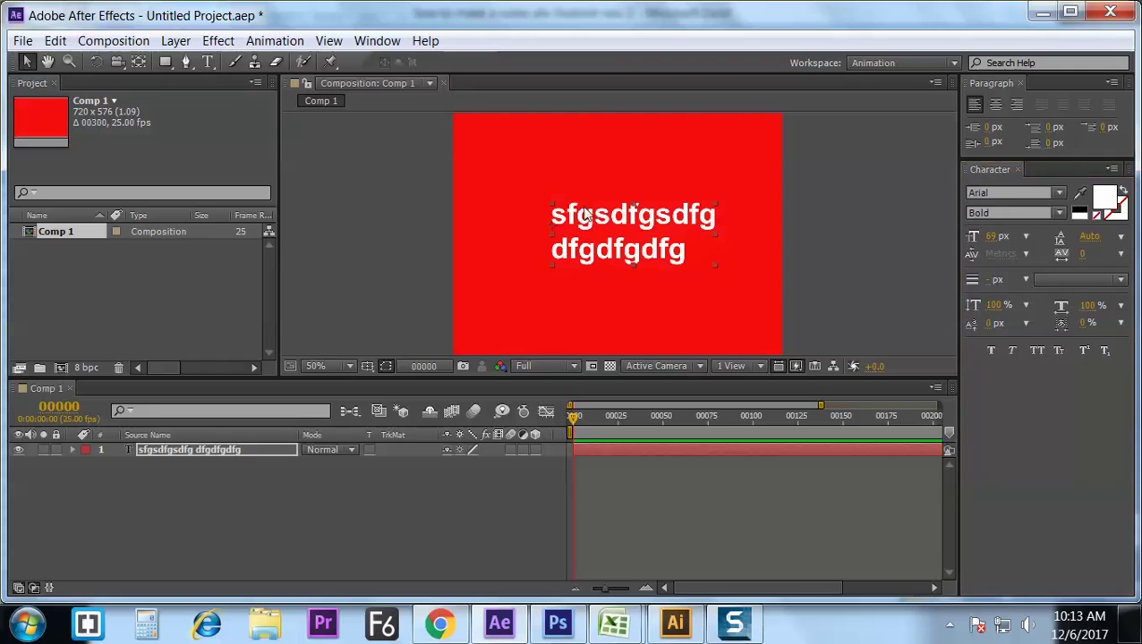
pyautogui.moveTo(601, 215); pyautogui.dragTo(556, 202)
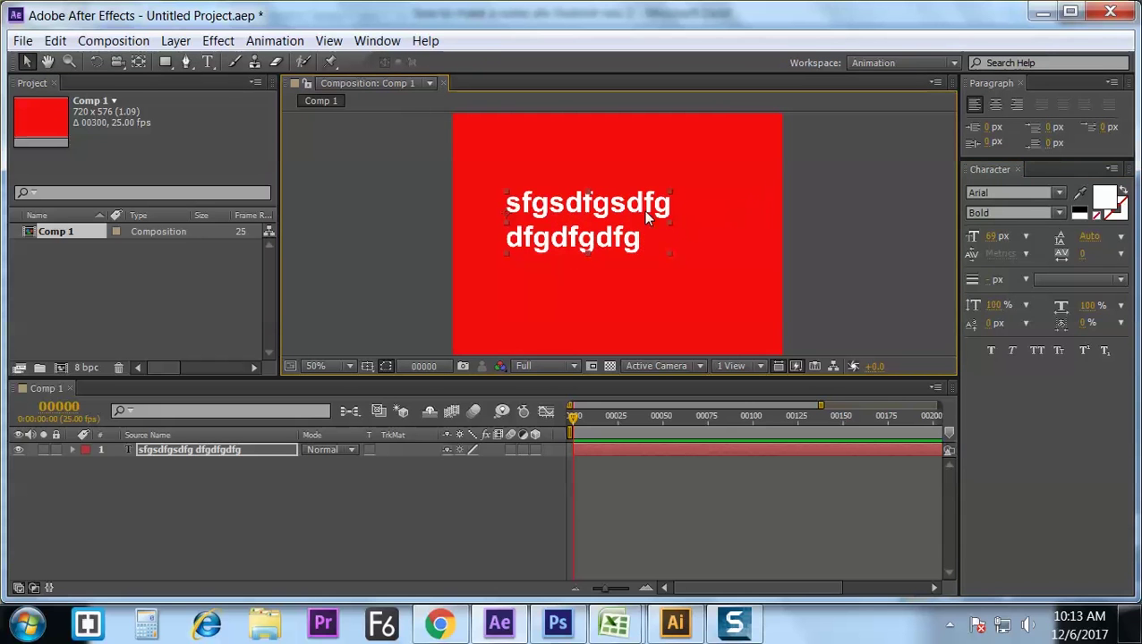
# Step: Look up the Character panel's shortcut and record it in the Excel notes as "charater pallete" in M225 and "ctrl+6" in N225
pyautogui.click(377, 40)
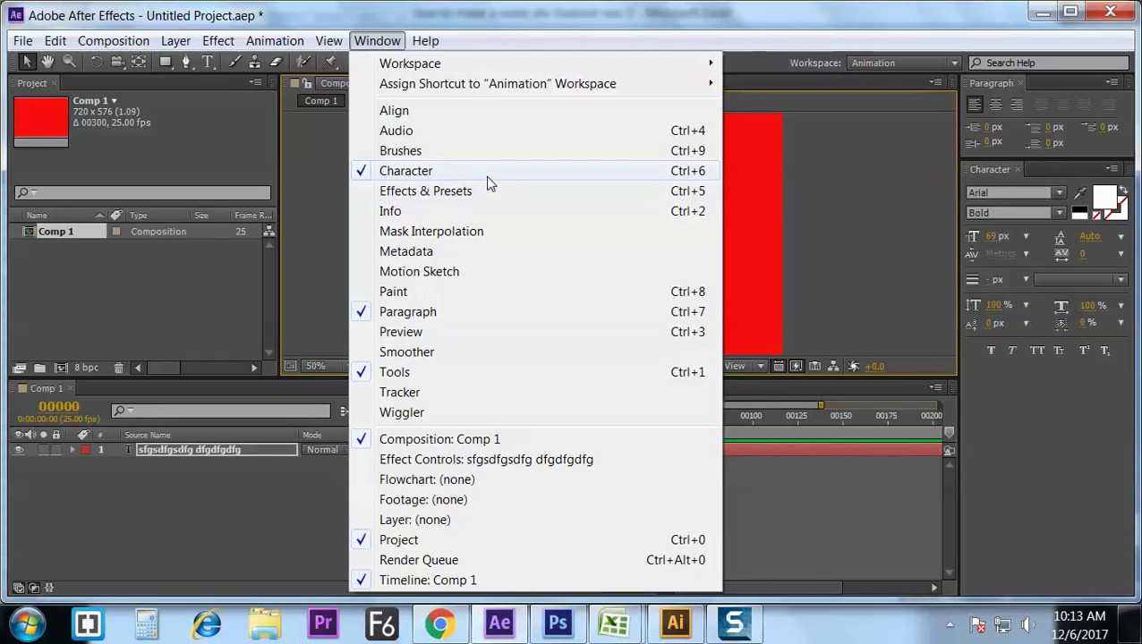
pyautogui.click(614, 624)
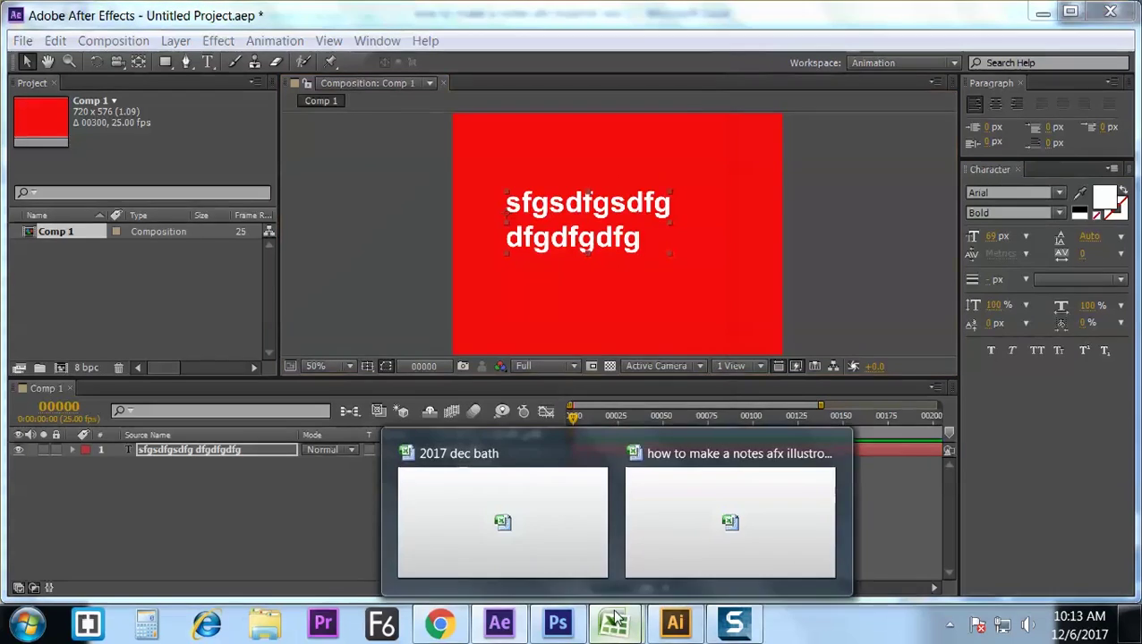
pyautogui.click(654, 546)
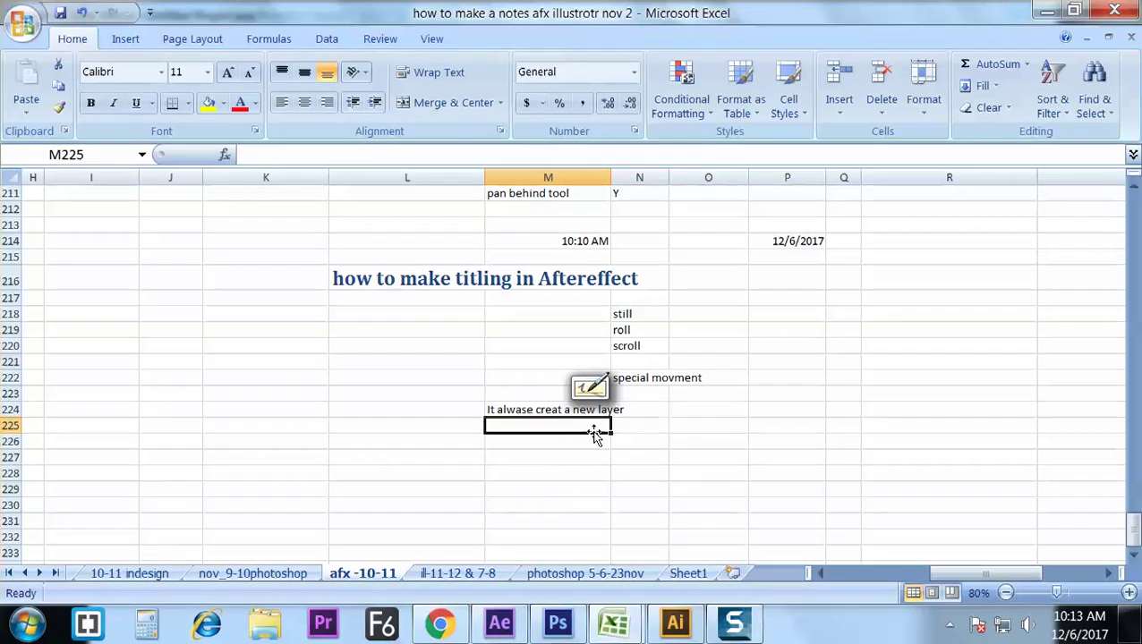
pyautogui.write('char')
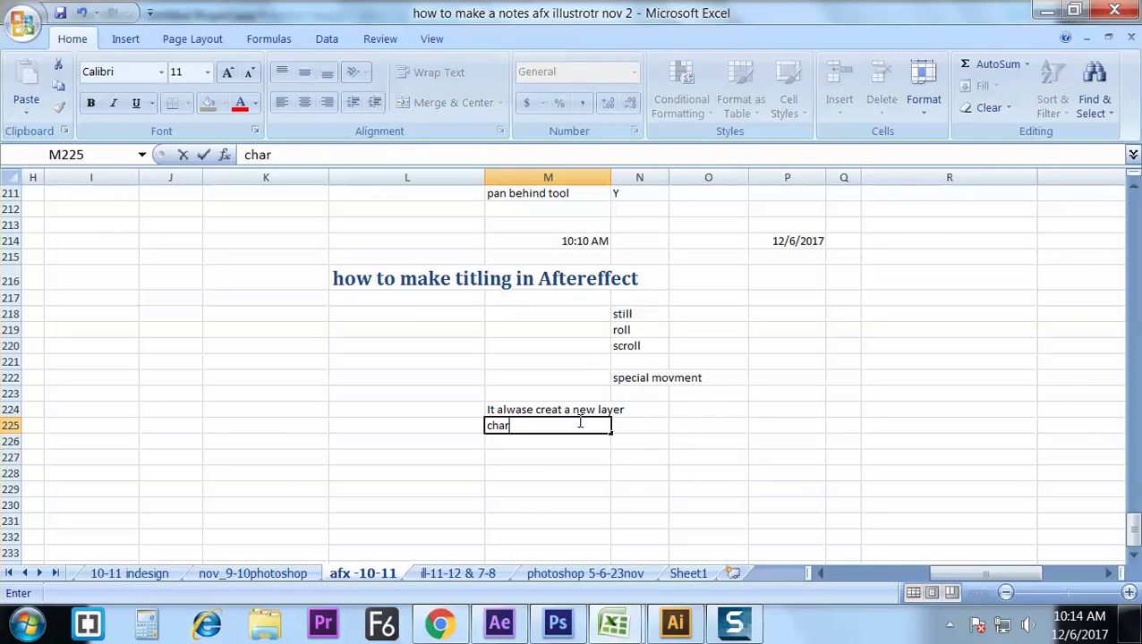
pyautogui.write('ater pallete')
pyautogui.press('Tab')
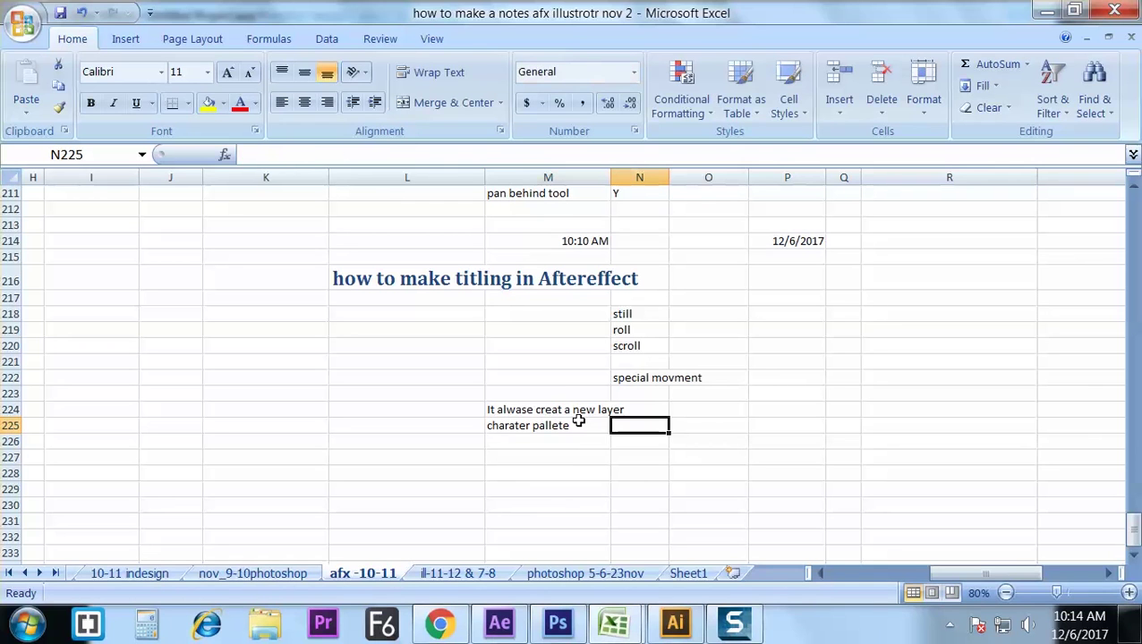
pyautogui.write('ctrl+')
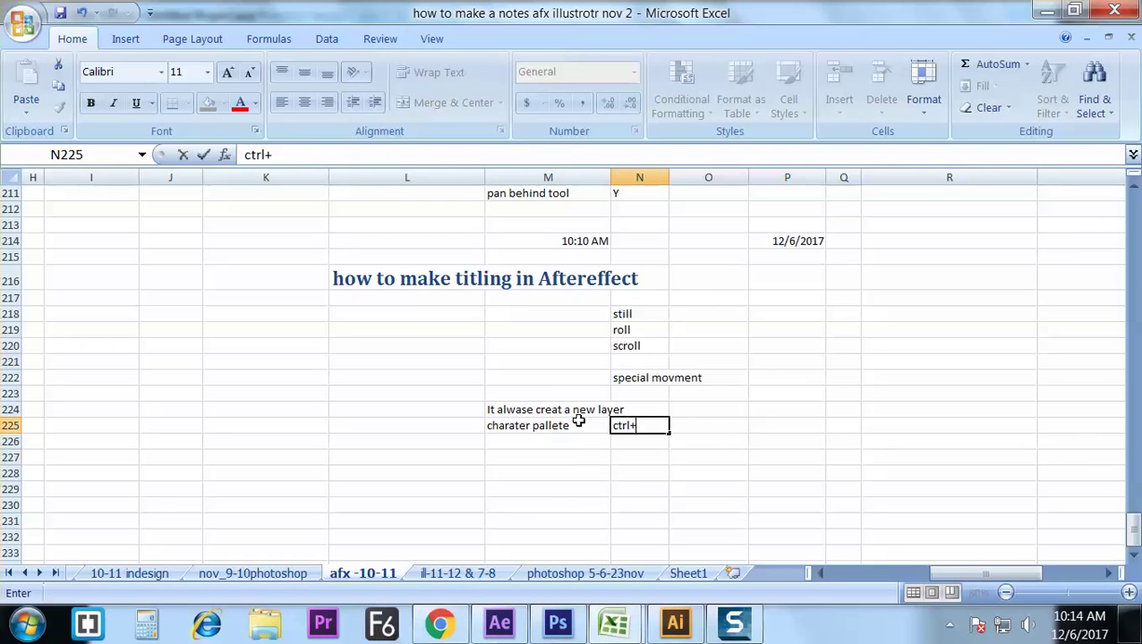
pyautogui.write('6')
pyautogui.click(575, 459)
pyautogui.click(579, 422)
pyautogui.press('shift')
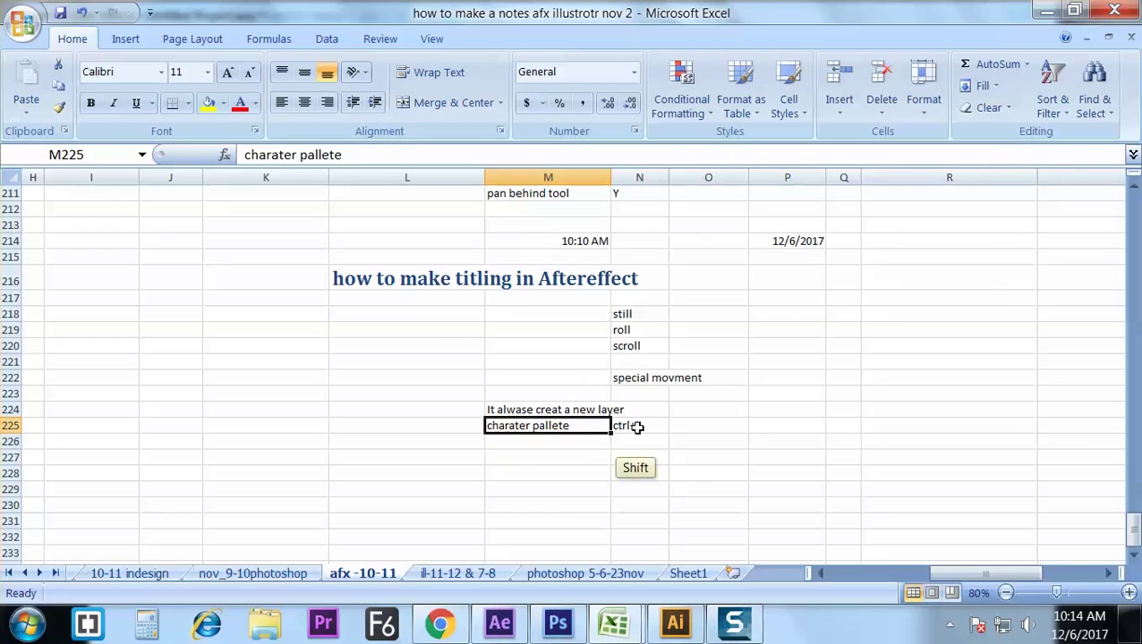
# Step: Examine the character palette note and its shortcut in the afx -10-11 sheet at 120% zoom
pyautogui.click(1129, 593)
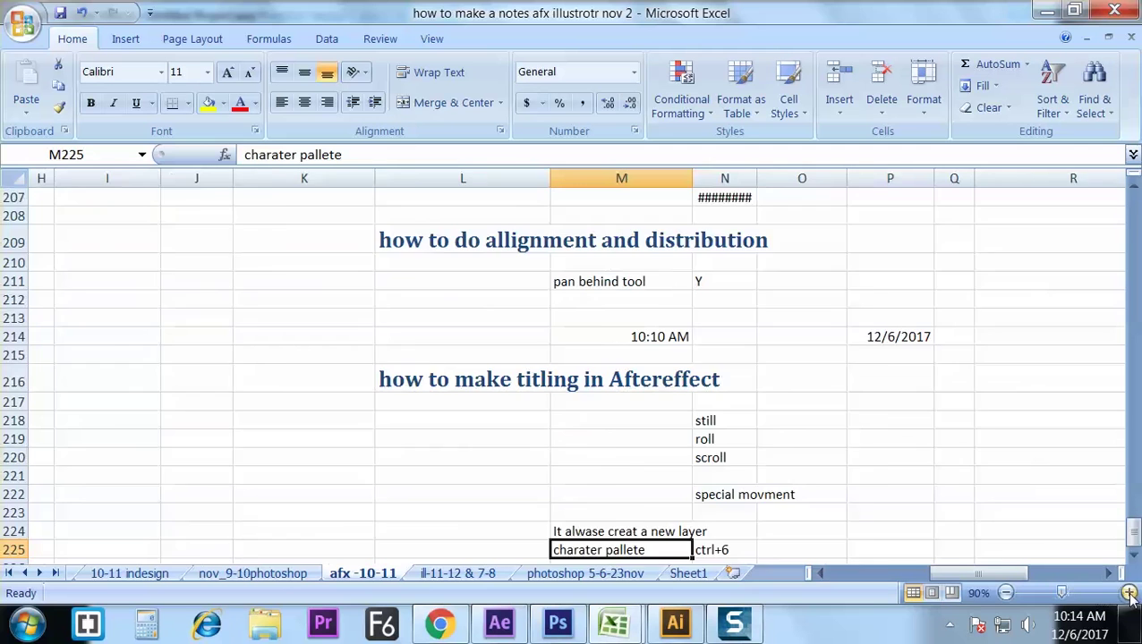
pyautogui.click(1129, 592)
pyautogui.click(1130, 592)
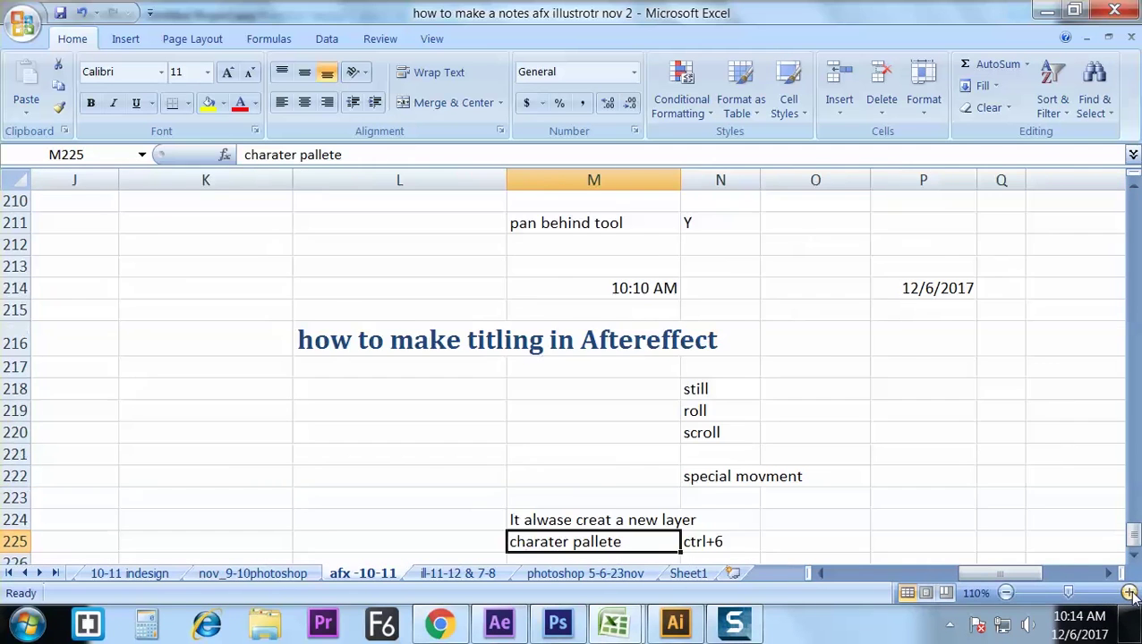
pyautogui.click(1129, 592)
pyautogui.click(805, 540)
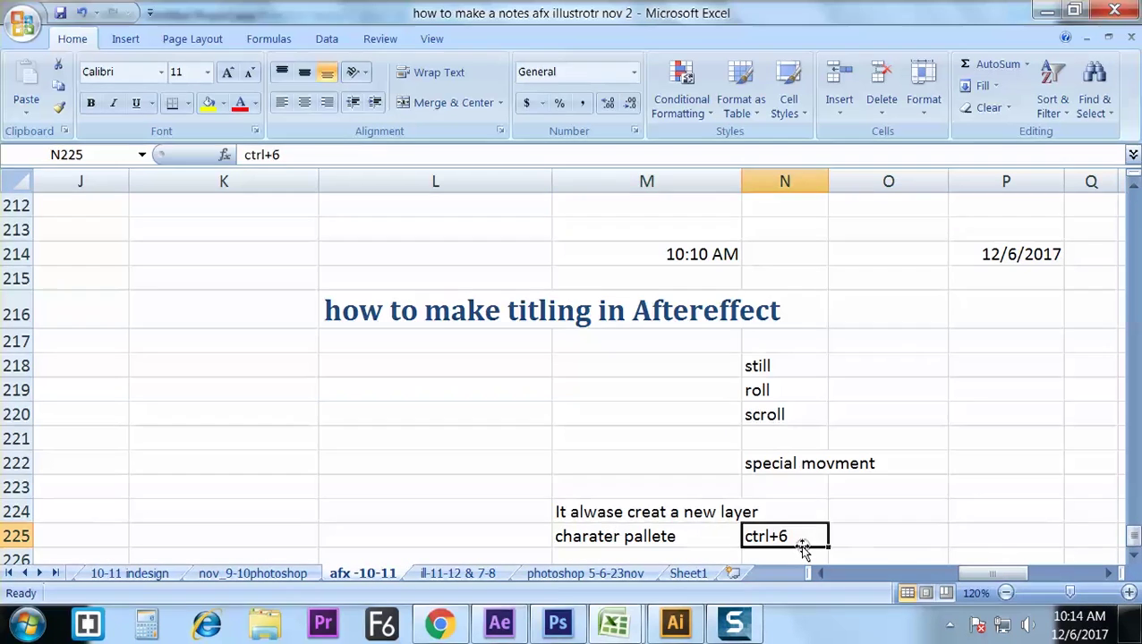
pyautogui.press('Down')
pyautogui.press('Down')
pyautogui.press('Down')
pyautogui.press('Down')
pyautogui.press('Down')
pyautogui.press('Down')
pyautogui.press('Down')
pyautogui.press('Down')
pyautogui.press('Down')
pyautogui.press('Down')
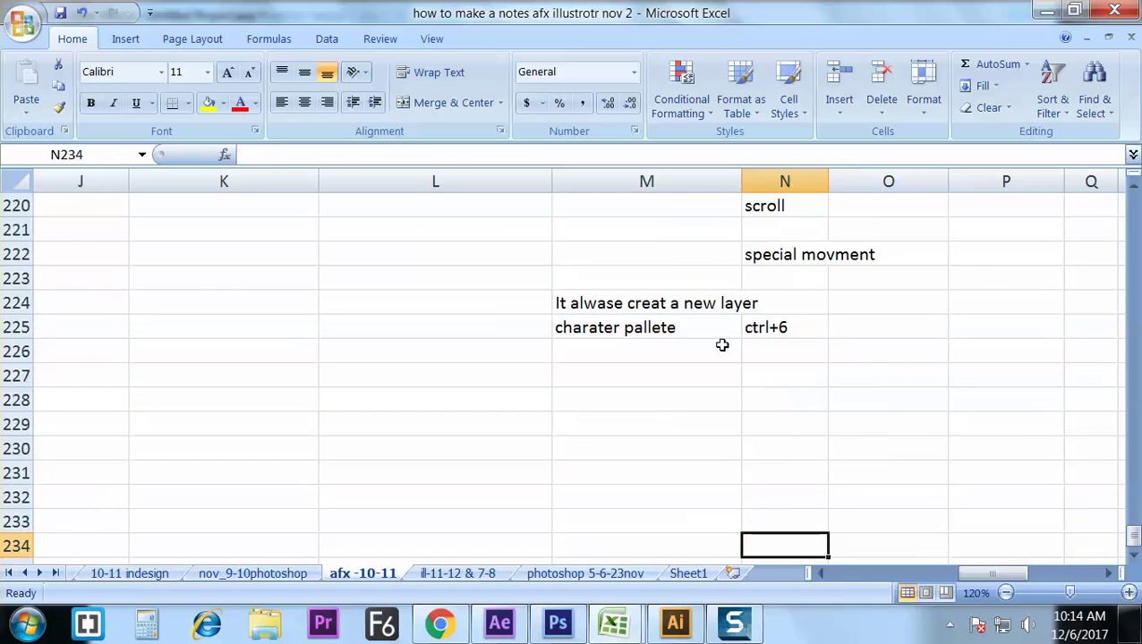
pyautogui.click(672, 302)
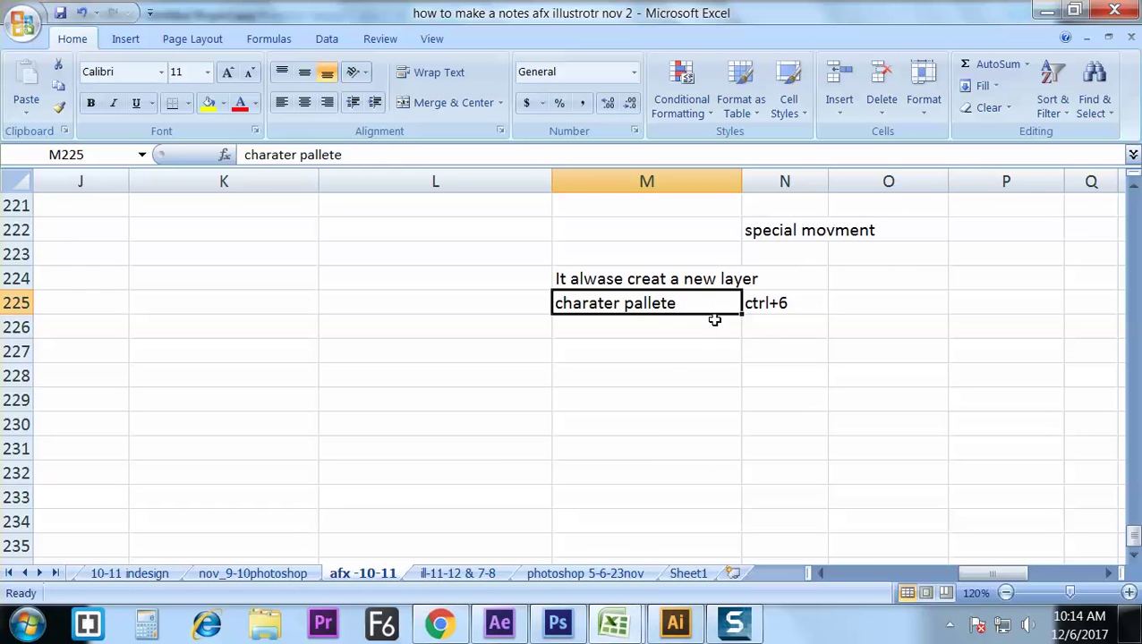
# Step: Mute the system sound and select cell M226 below the character palette note
pyautogui.click(1029, 626)
pyautogui.click(1030, 506)
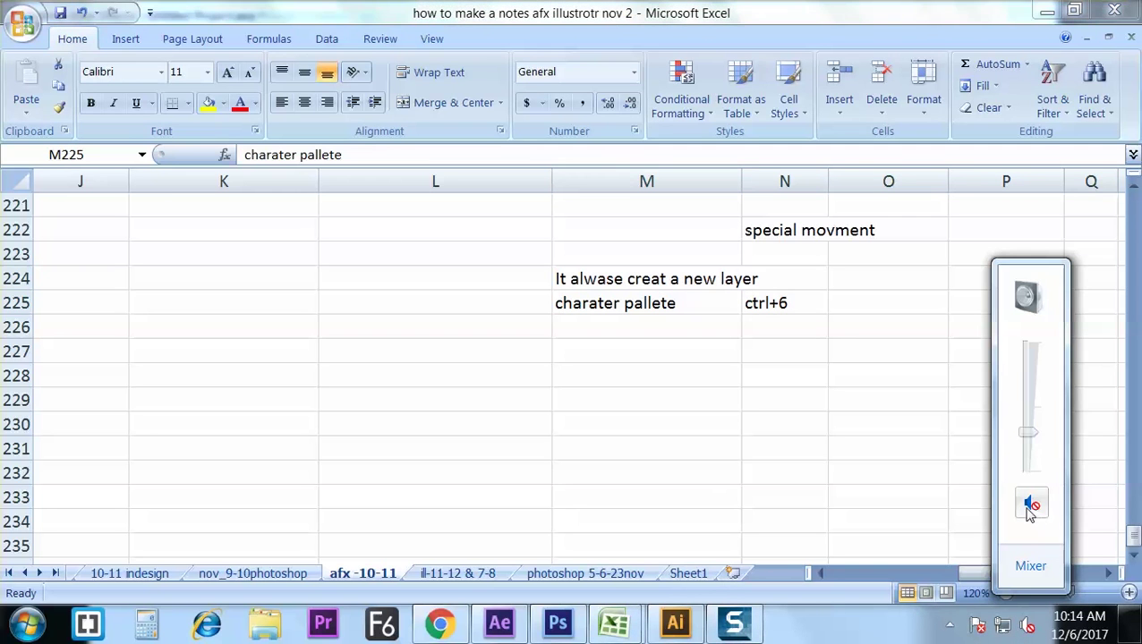
pyautogui.click(657, 315)
pyautogui.click(665, 336)
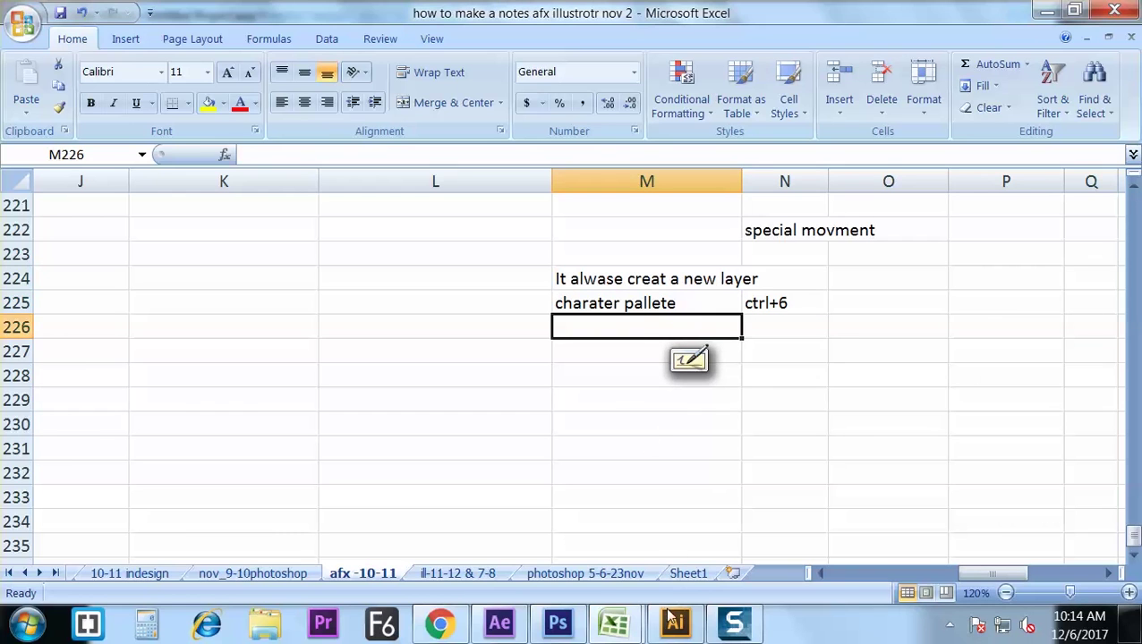
# Step: Switch to After Effects and move the text layer slightly down and to the right in the composition
pyautogui.click(498, 624)
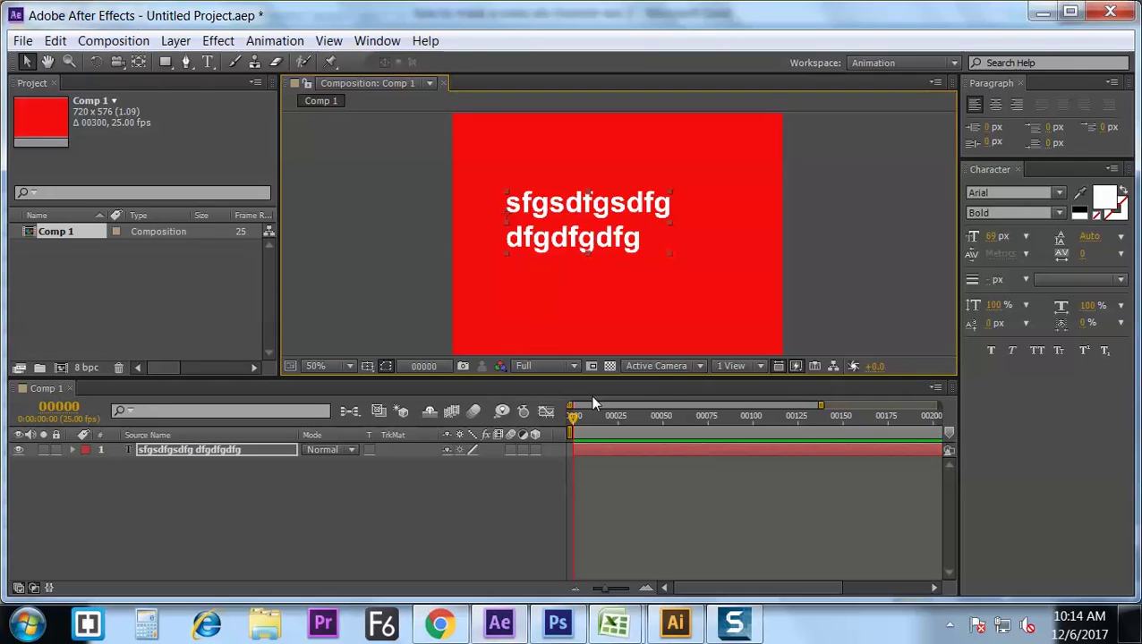
pyautogui.click(587, 448)
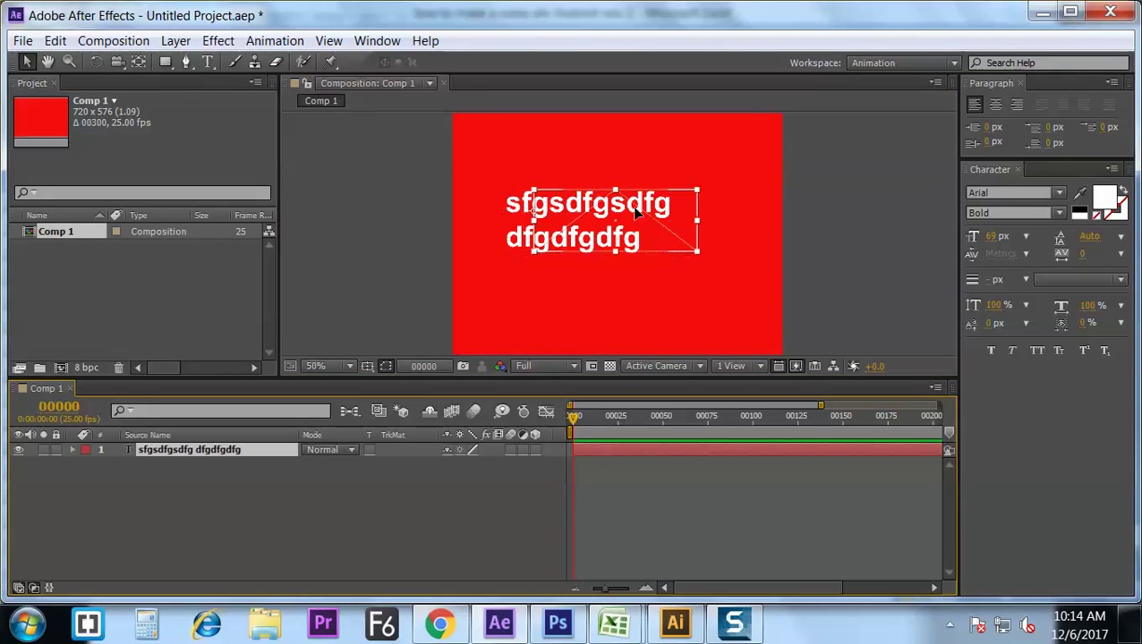
pyautogui.moveTo(616, 220)
pyautogui.mouseDown()
pyautogui.moveTo(638, 224)
pyautogui.moveTo(623, 221)
pyautogui.mouseUp()
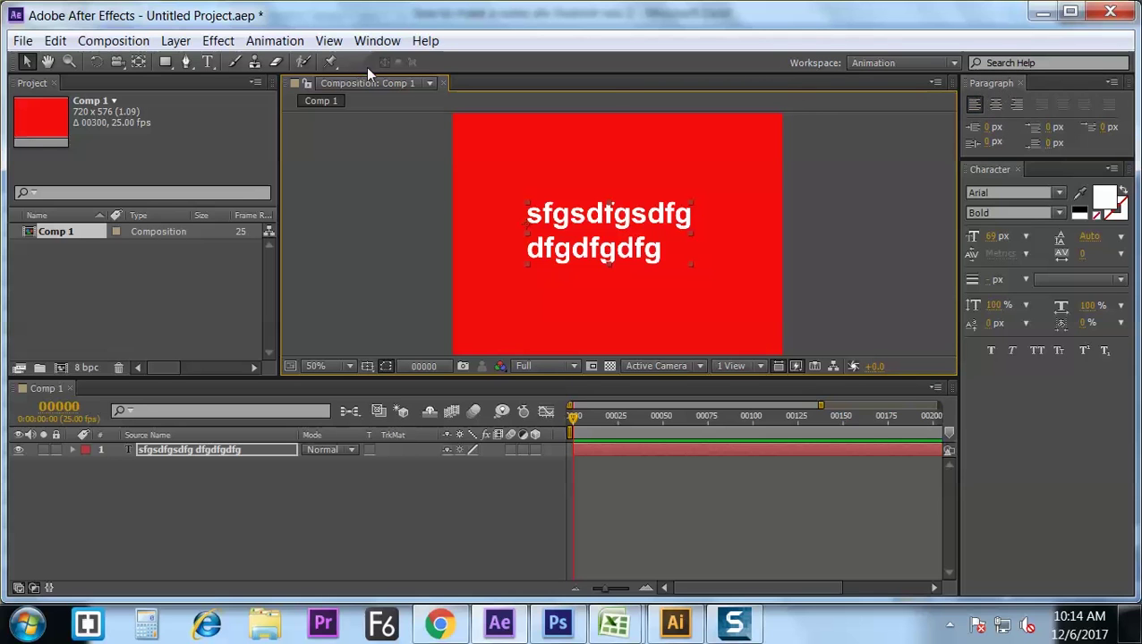
# Step: Try center, right and left paragraph alignment on the two-line text layer
pyautogui.click(377, 40)
pyautogui.click(995, 105)
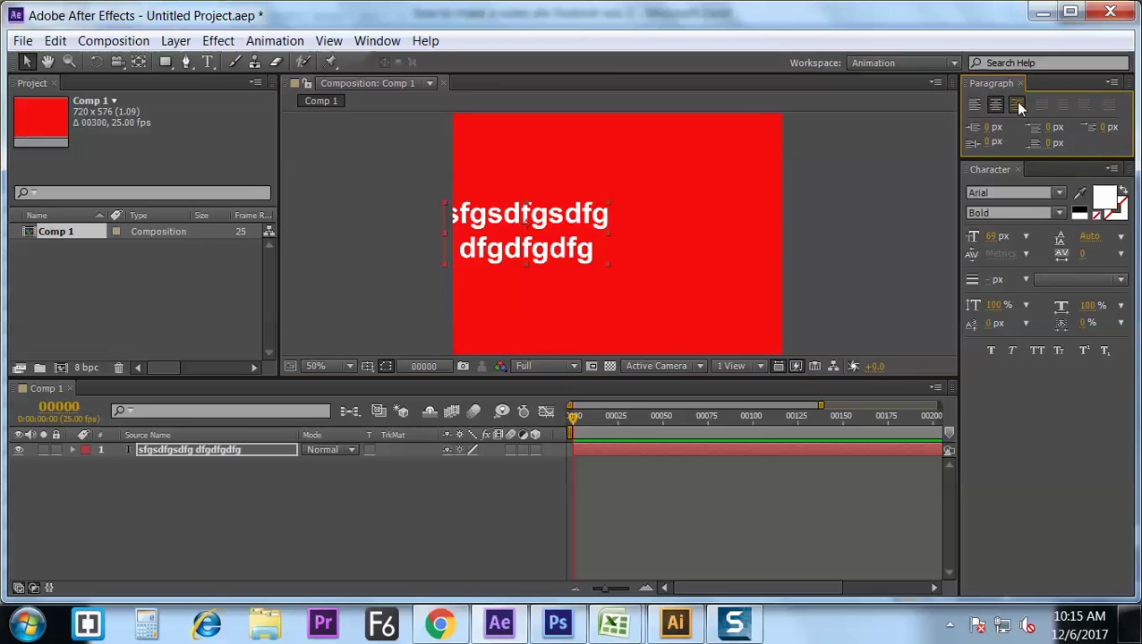
pyautogui.click(1015, 106)
pyautogui.click(975, 105)
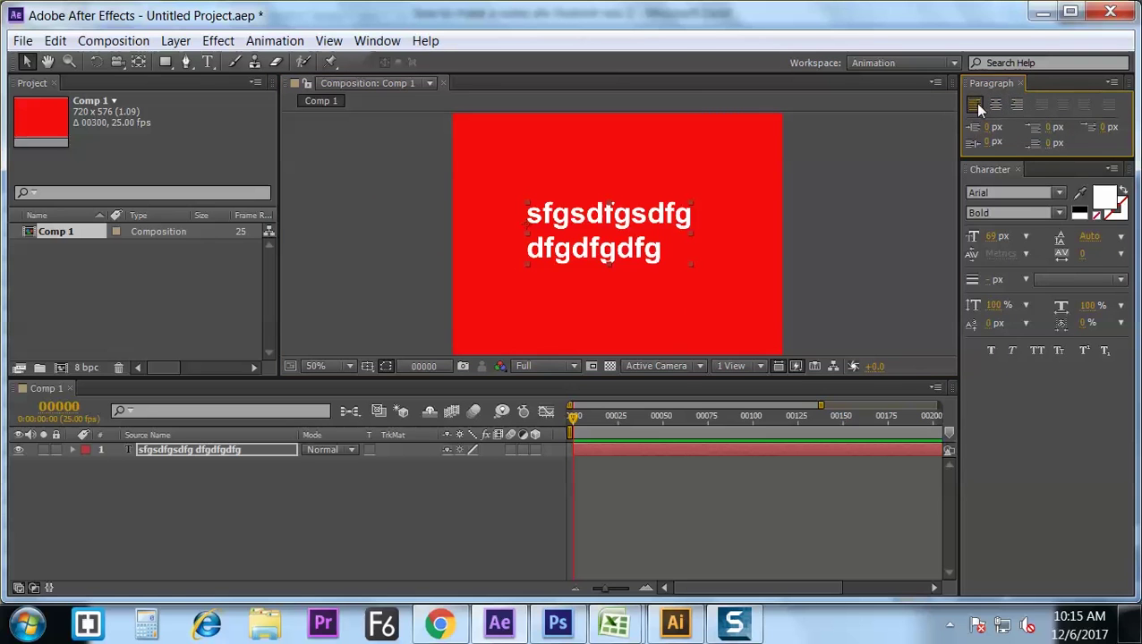
pyautogui.click(1016, 105)
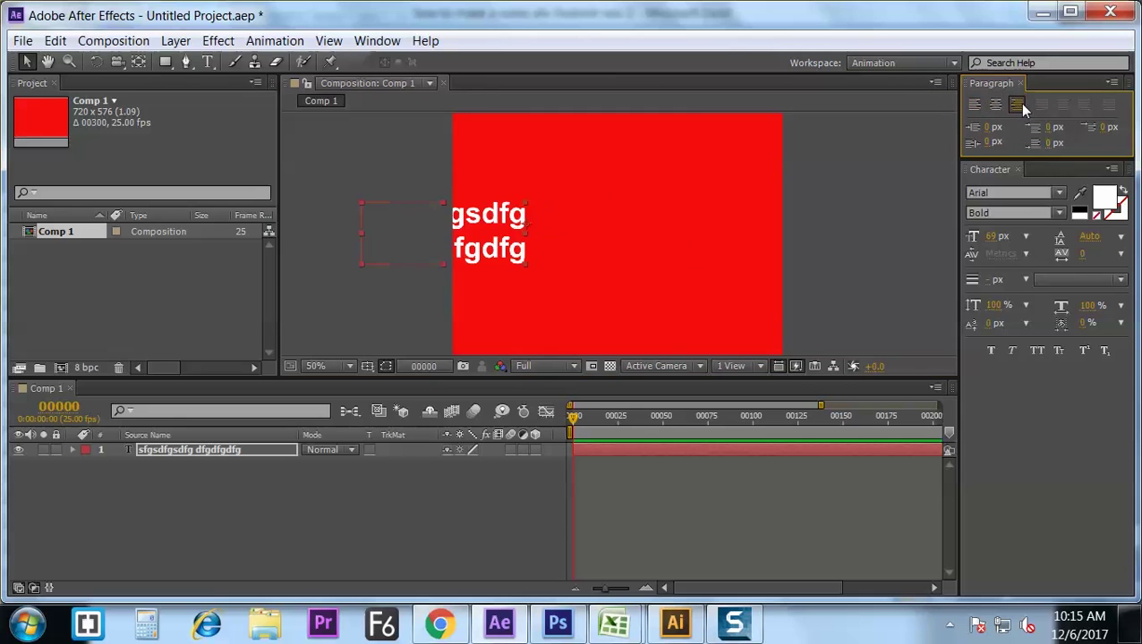
# Step: Center-align the two text lines and move the layer to the middle of the composition
pyautogui.click(993, 105)
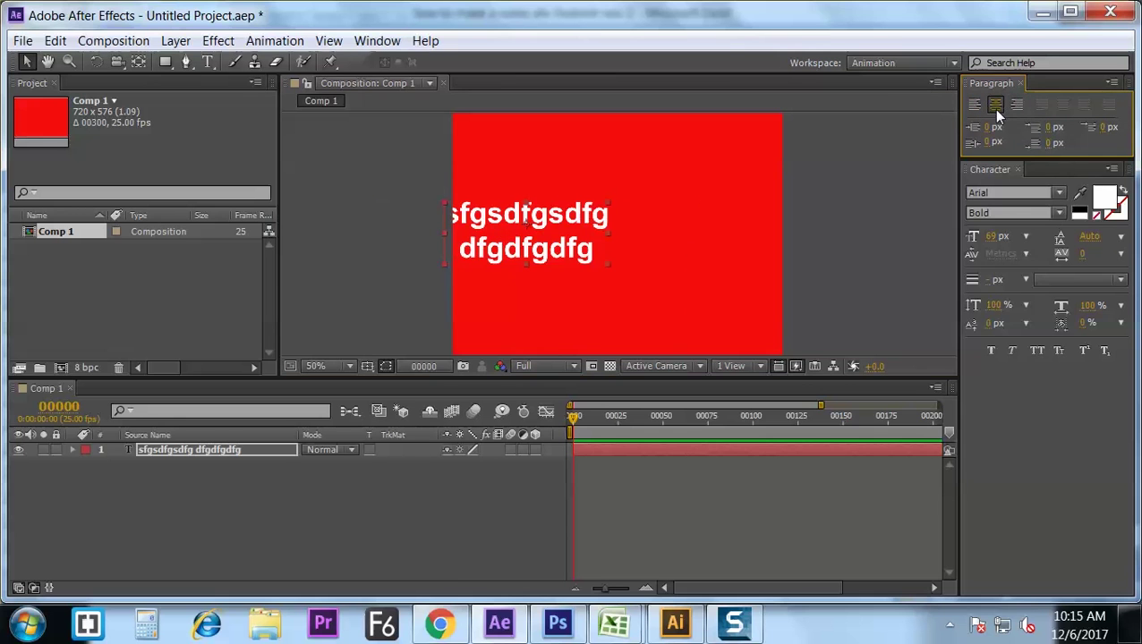
pyautogui.click(27, 61)
pyautogui.moveTo(534, 219); pyautogui.dragTo(629, 225)
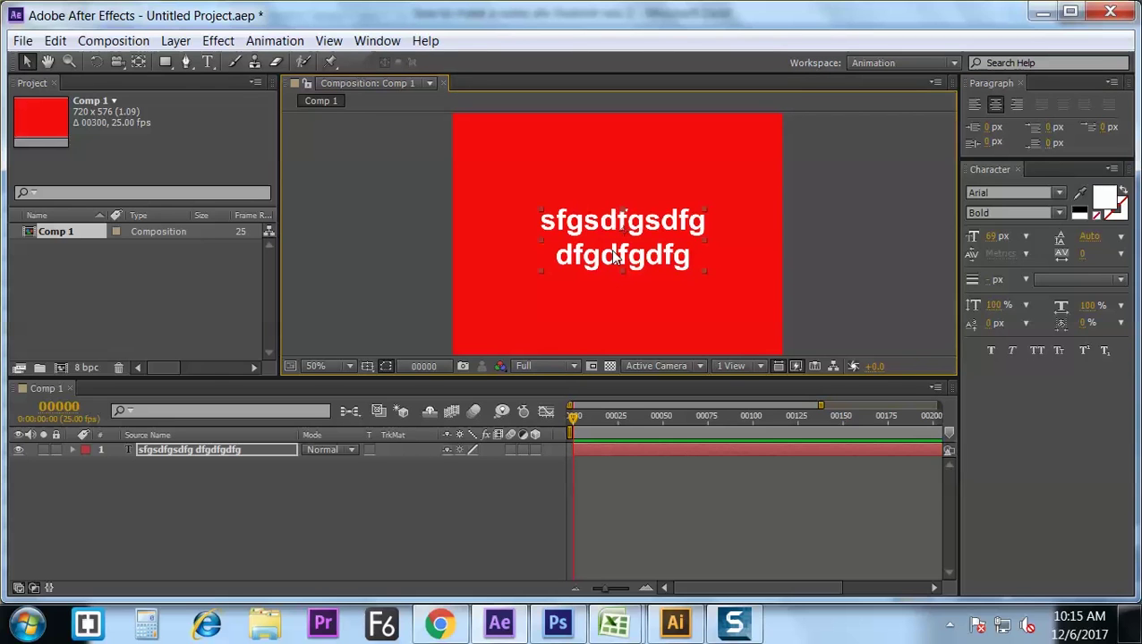
# Step: Set the fill color of the two-line text layer to bright green, 00F812
pyautogui.click(1108, 204)
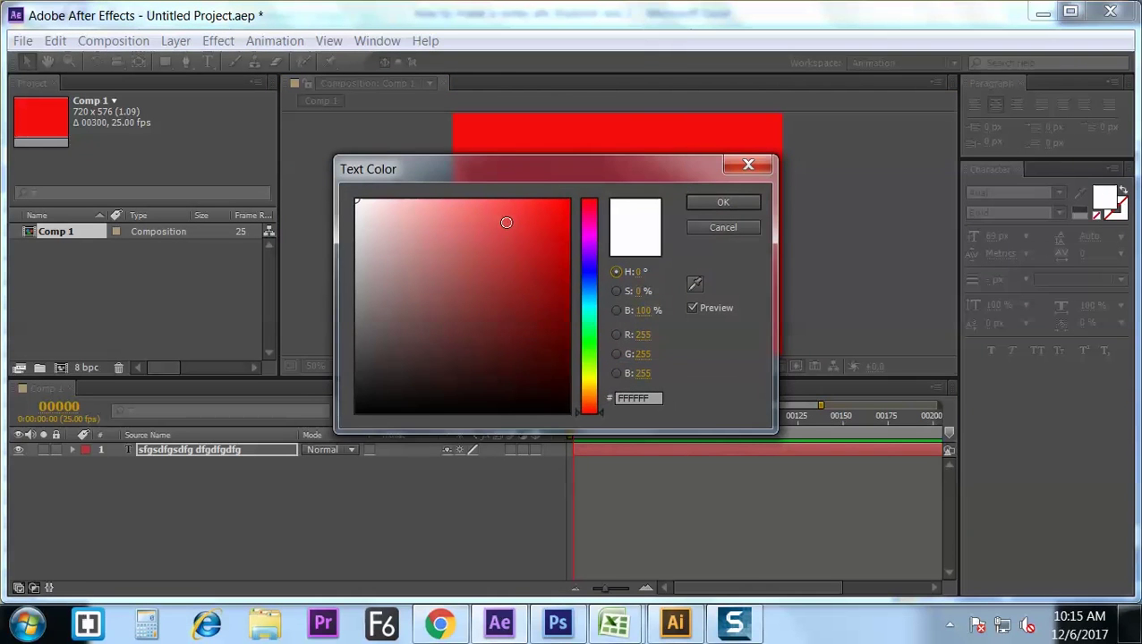
pyautogui.click(588, 339)
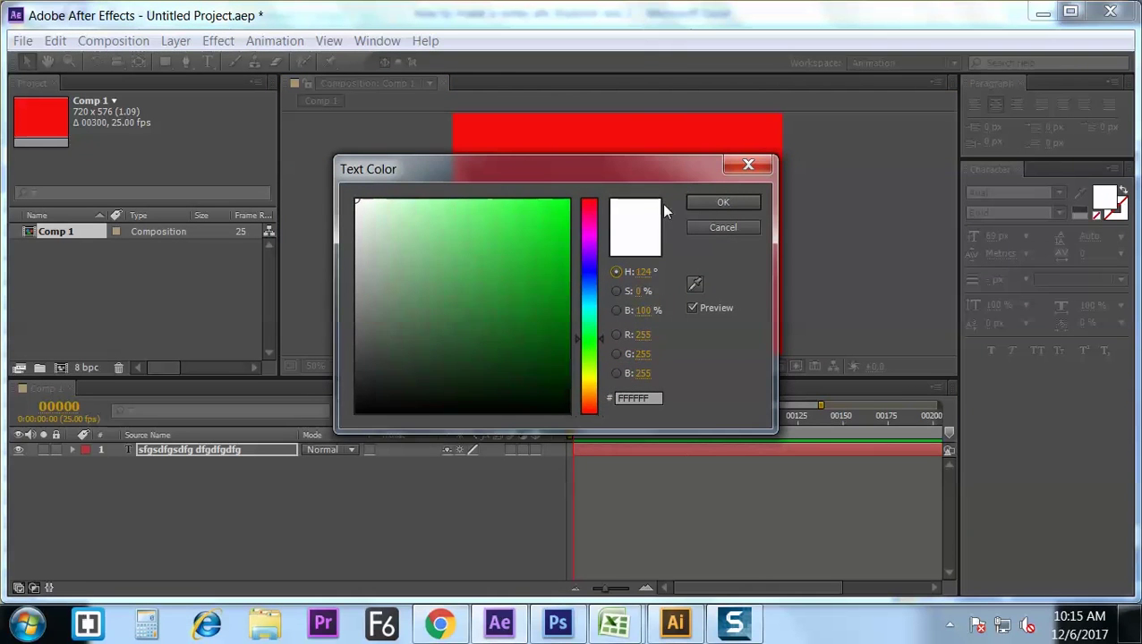
pyautogui.click(569, 202)
pyautogui.click(723, 202)
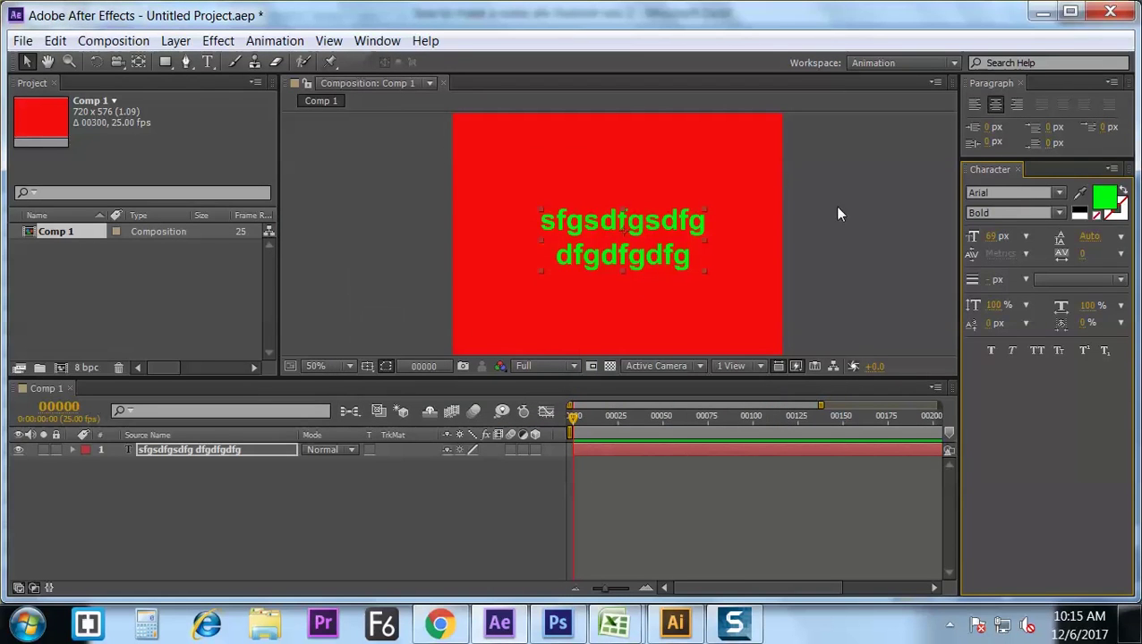
# Step: Try a black stroke on the green text, and remove the stroke again
pyautogui.click(1112, 216)
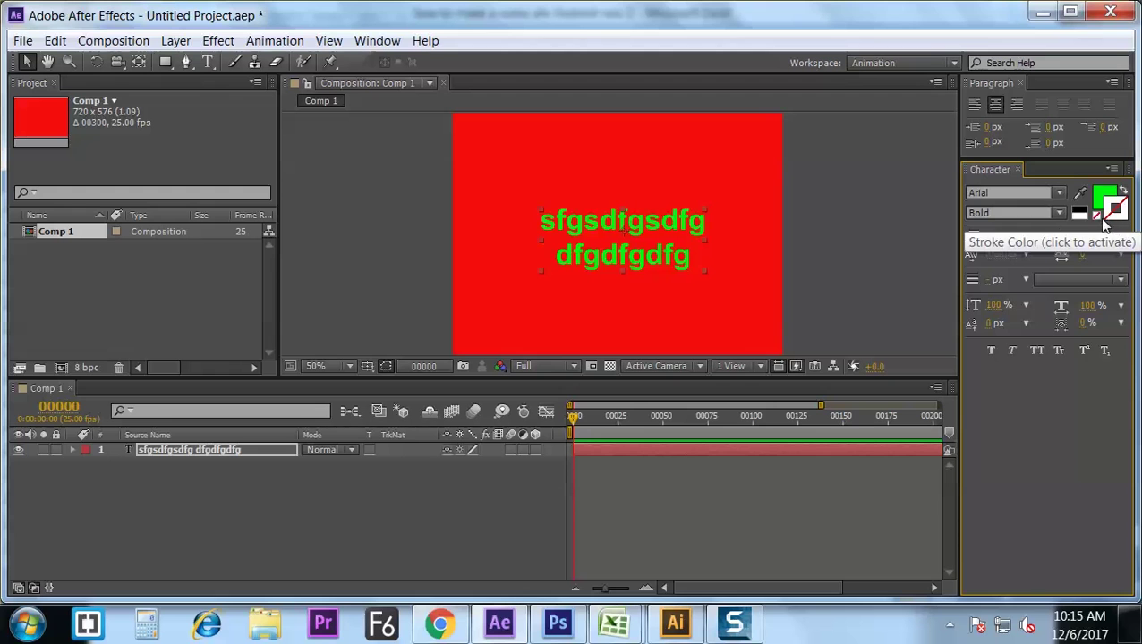
pyautogui.click(1080, 212)
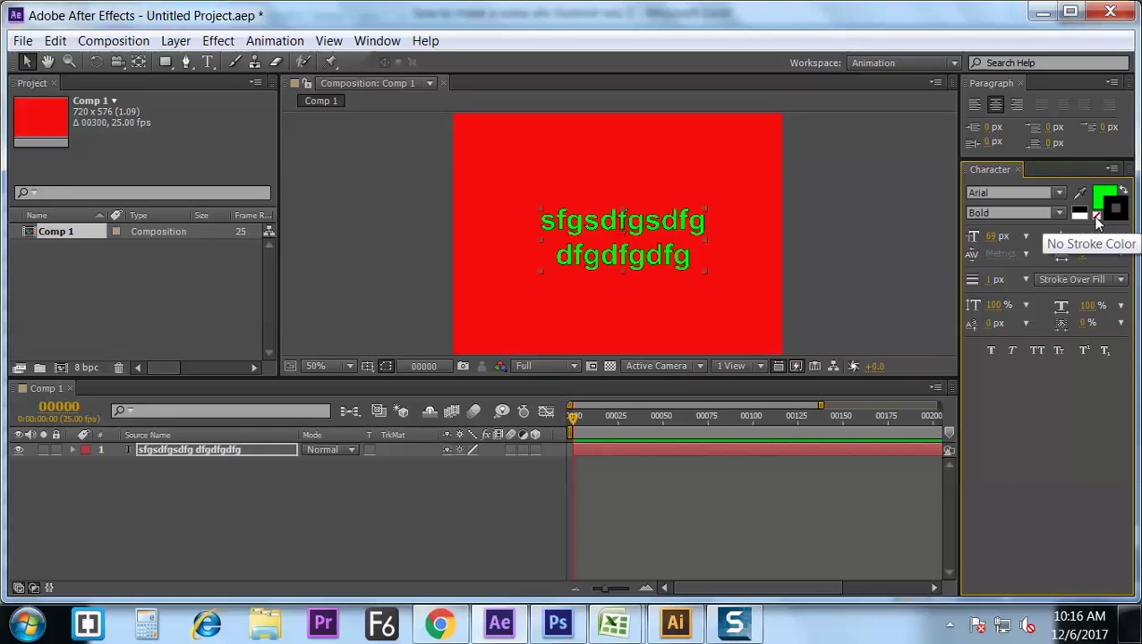
pyautogui.click(1096, 219)
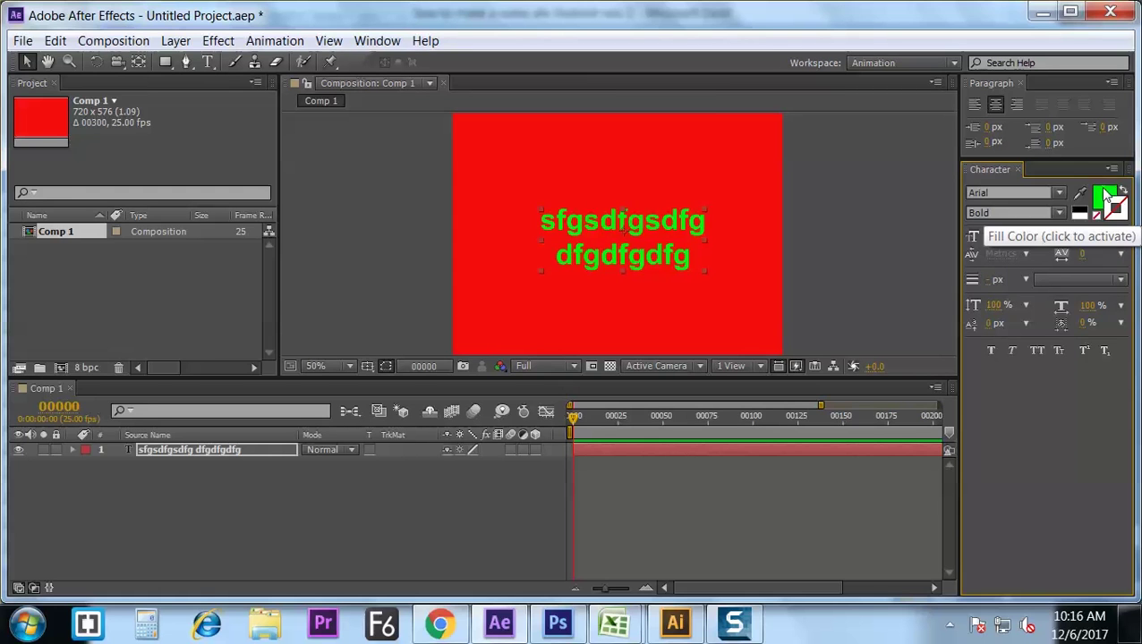
# Step: Try the two-line text with no fill and a black outline, and restore the green fill without a stroke
pyautogui.click(1101, 195)
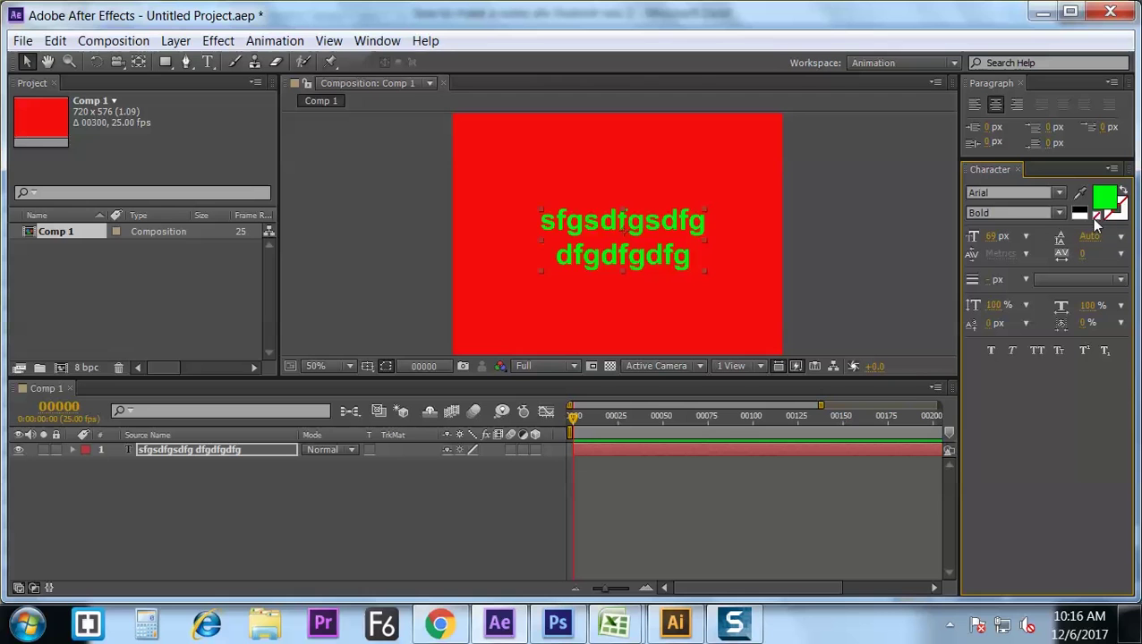
pyautogui.click(1098, 218)
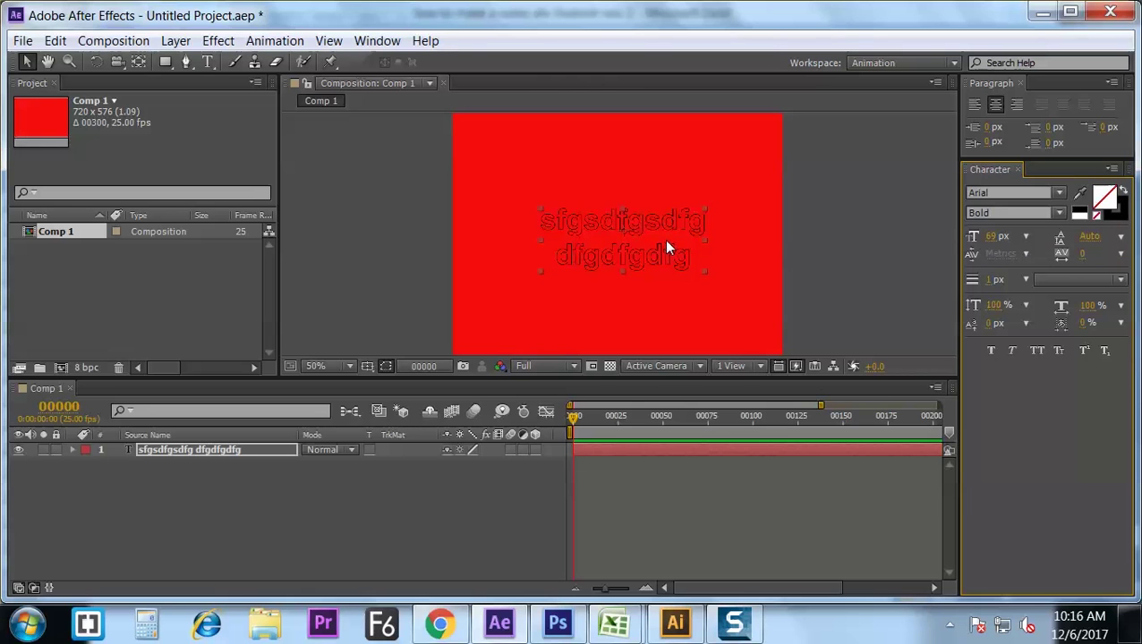
pyautogui.scroll(2, 696, 249)
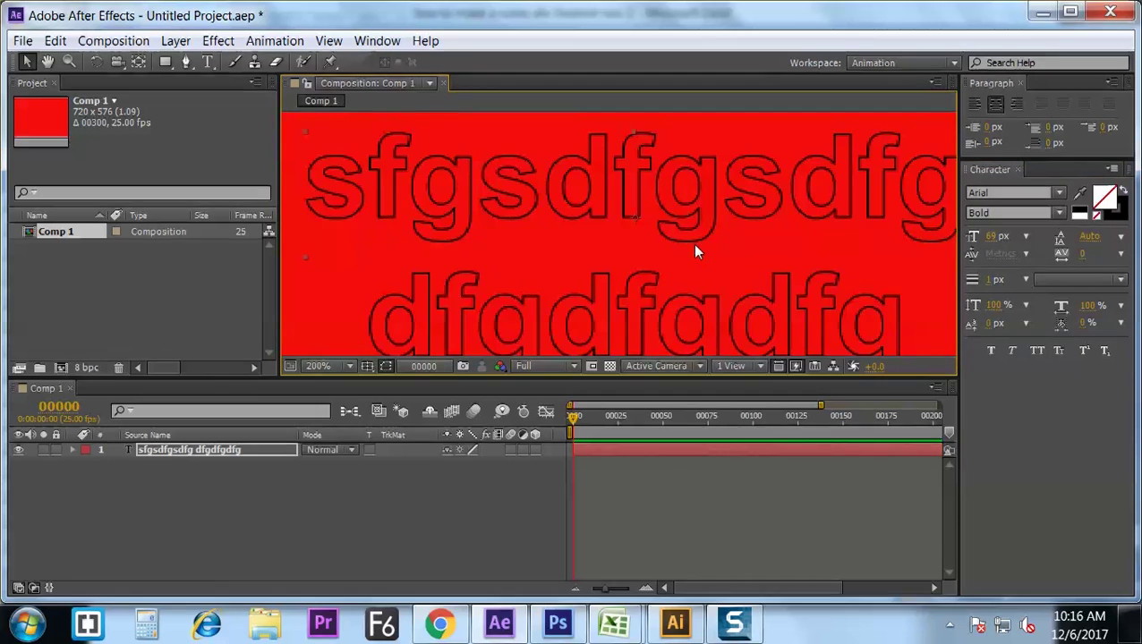
pyautogui.scroll(-1, 697, 252)
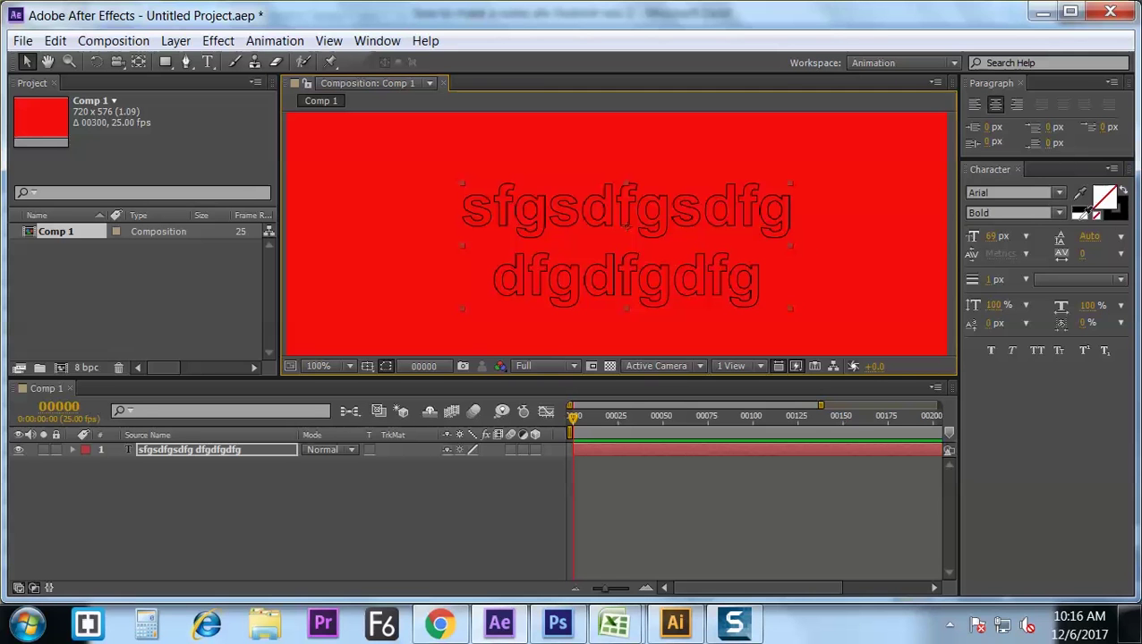
pyautogui.click(1103, 198)
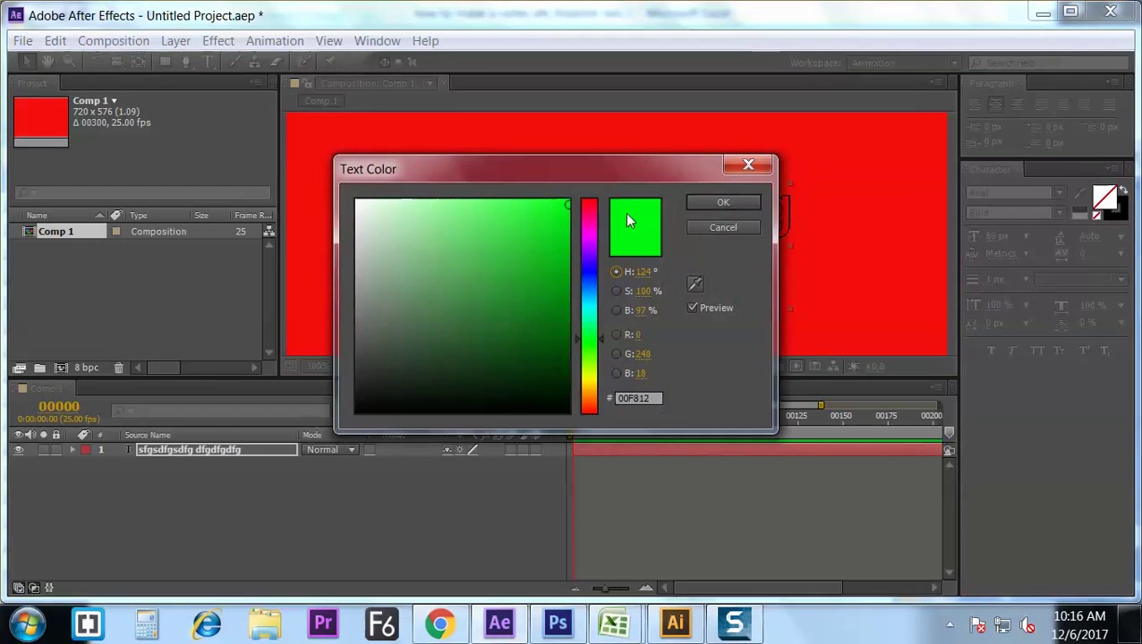
pyautogui.click(727, 202)
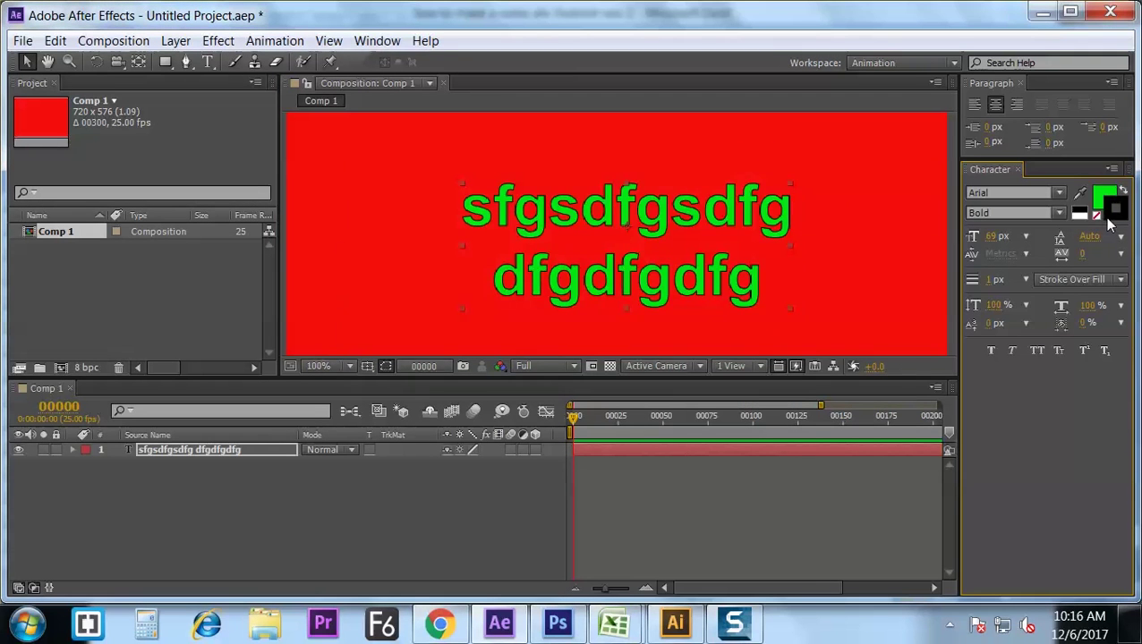
pyautogui.click(1097, 217)
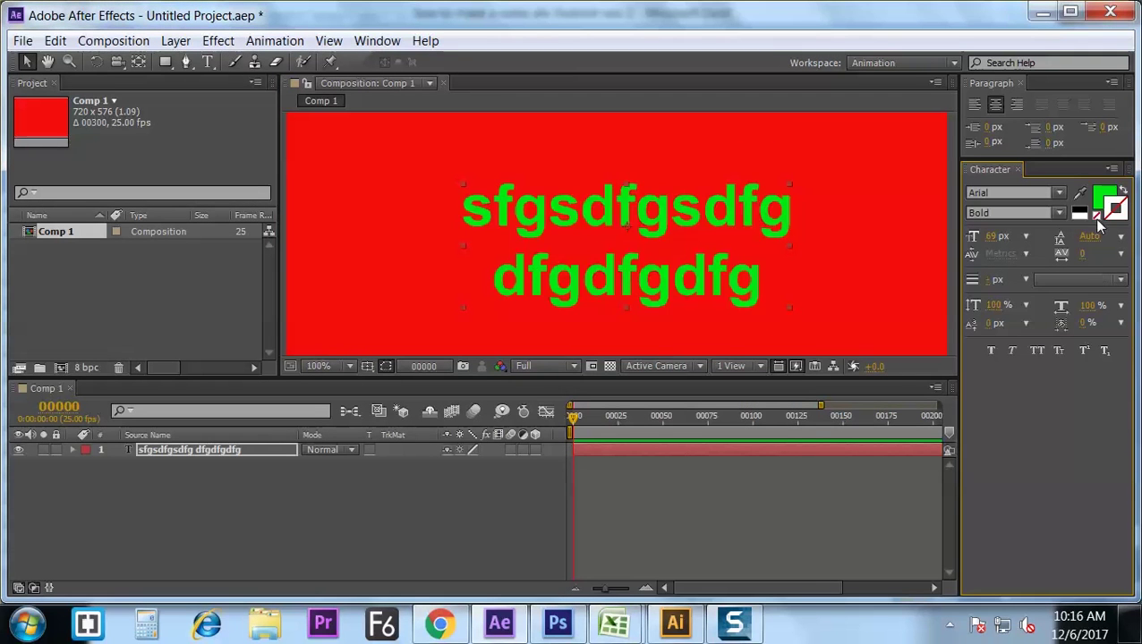
# Step: Try left and right paragraph alignment on the green two-line text, and return it to center alignment
pyautogui.click(663, 296)
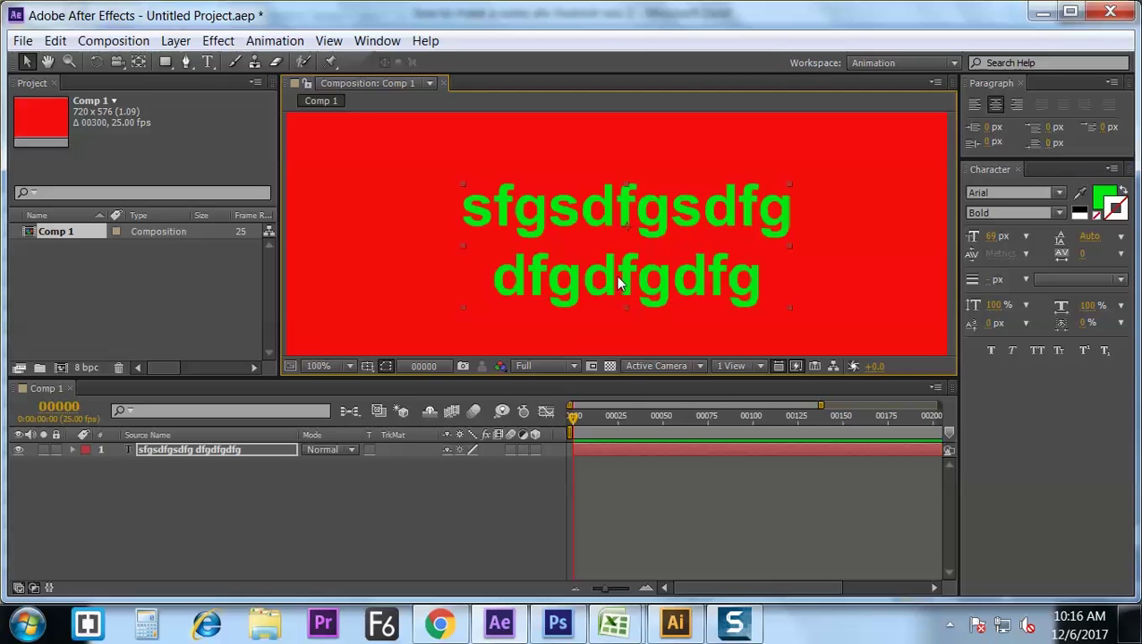
pyautogui.click(588, 453)
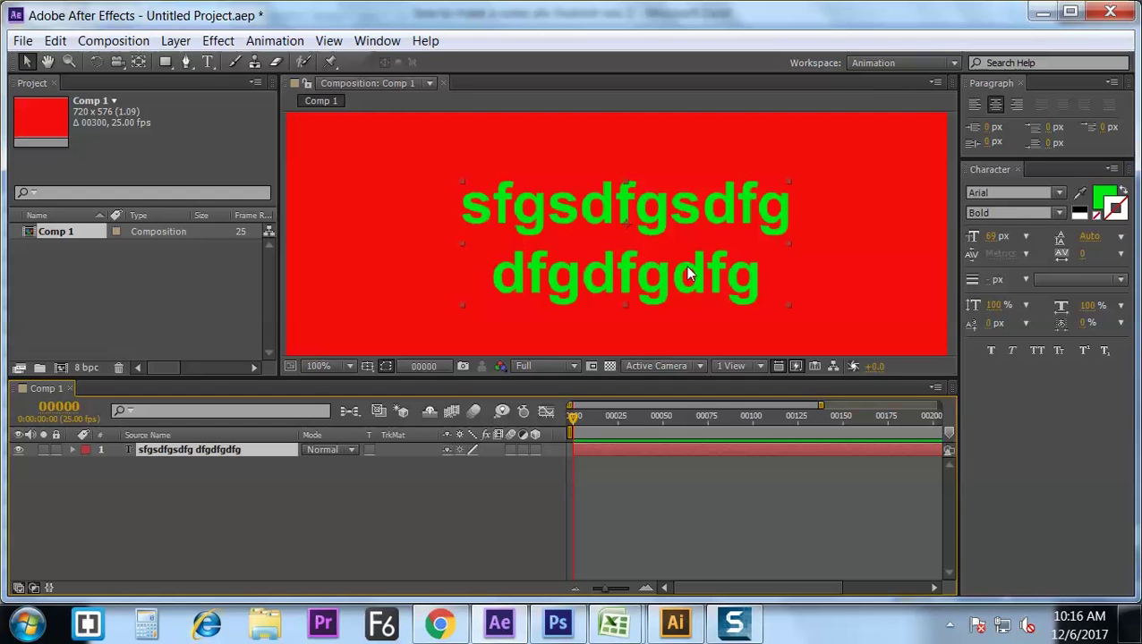
pyautogui.click(976, 105)
pyautogui.click(1015, 105)
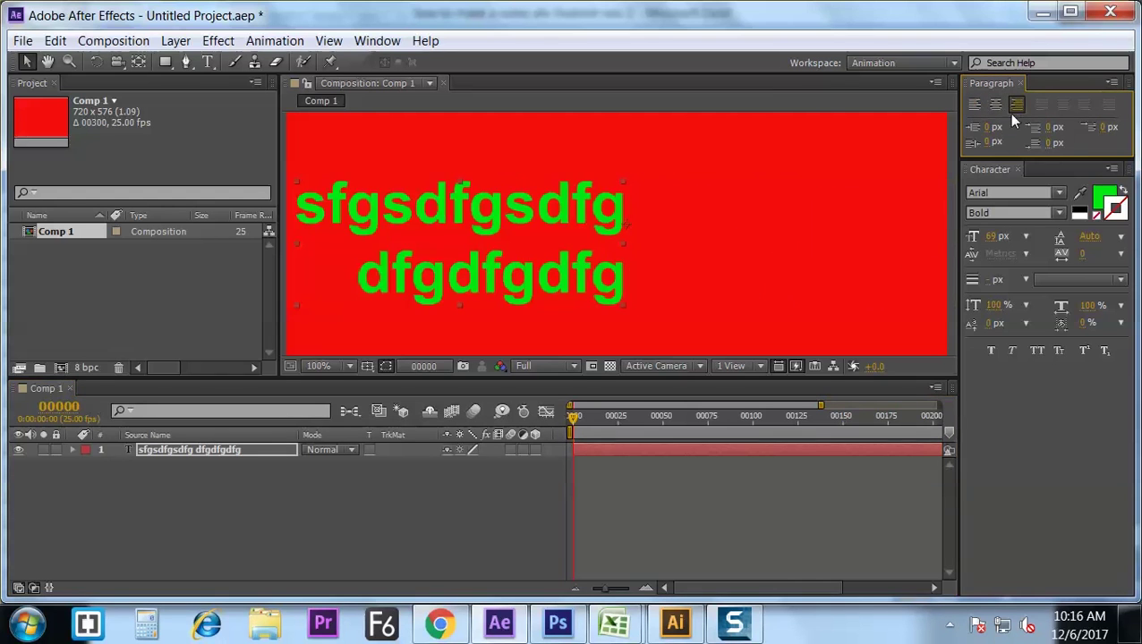
pyautogui.click(995, 105)
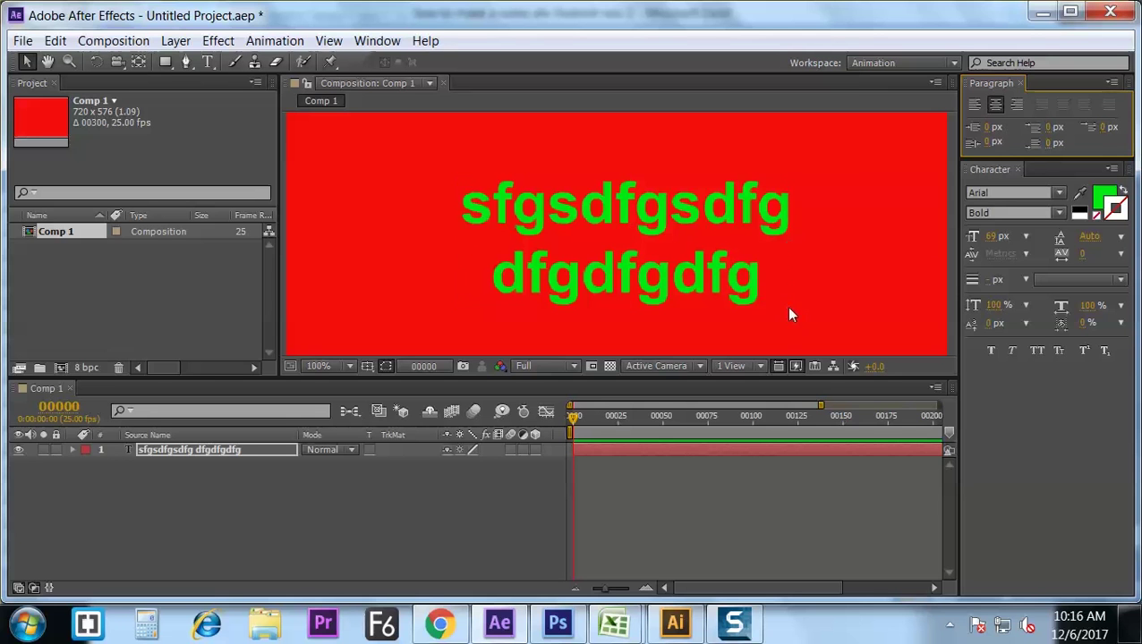
# Step: Shrink the two-line text into the composition's upper-left area and add a point text layer reading "sdfasdf" beneath it
pyautogui.moveTo(786, 306); pyautogui.dragTo(417, 186)
pyautogui.click(211, 63)
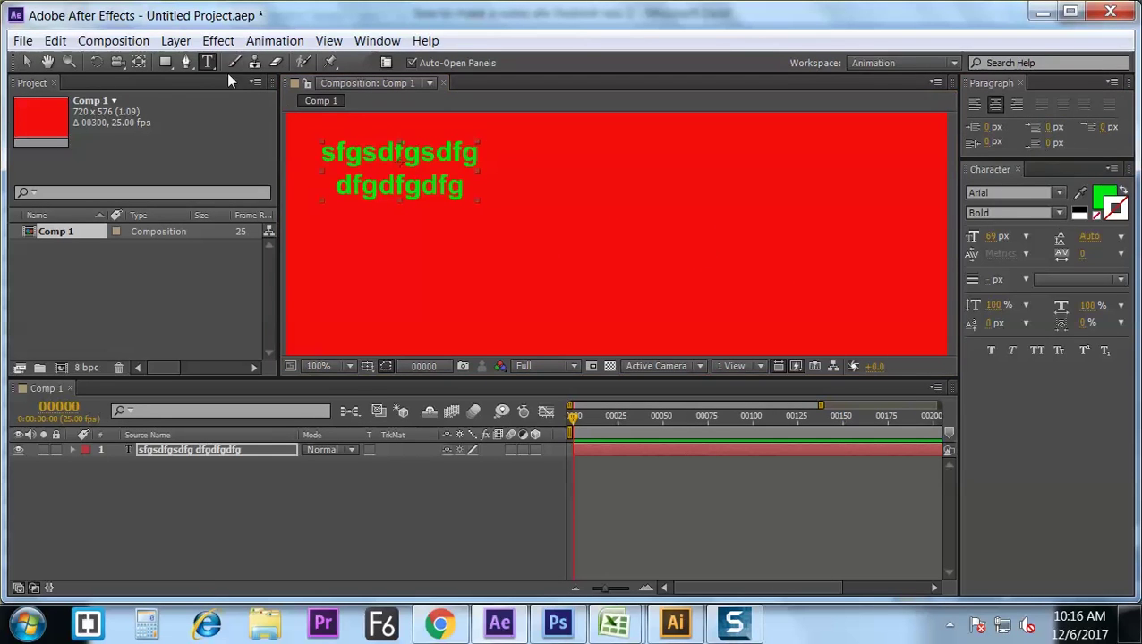
pyautogui.click(609, 233)
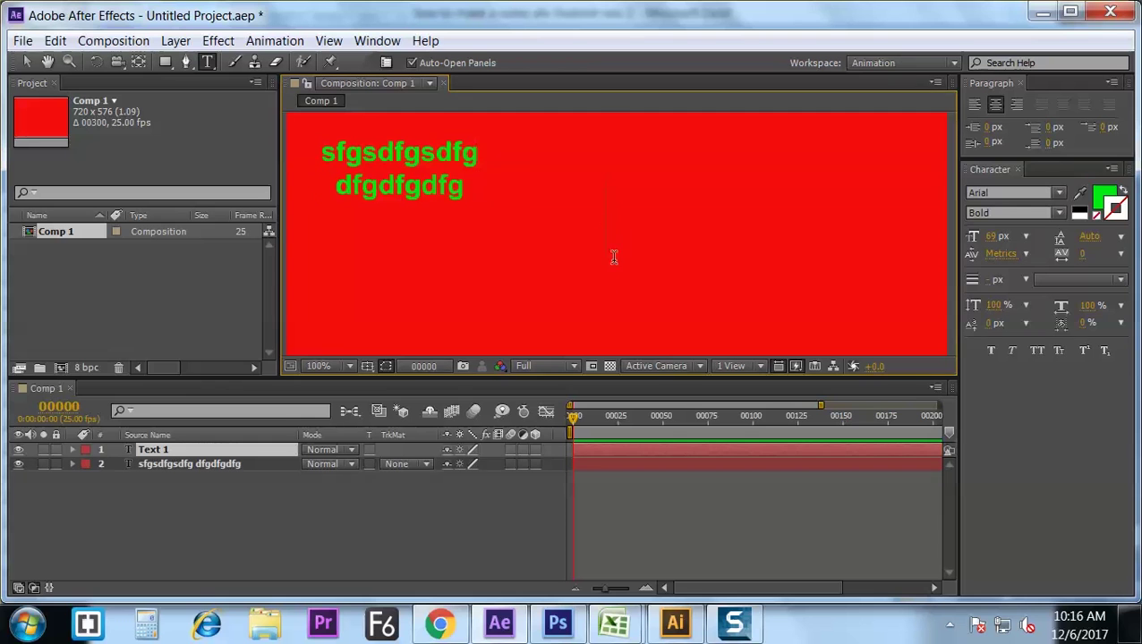
pyautogui.write('sdfasdf')
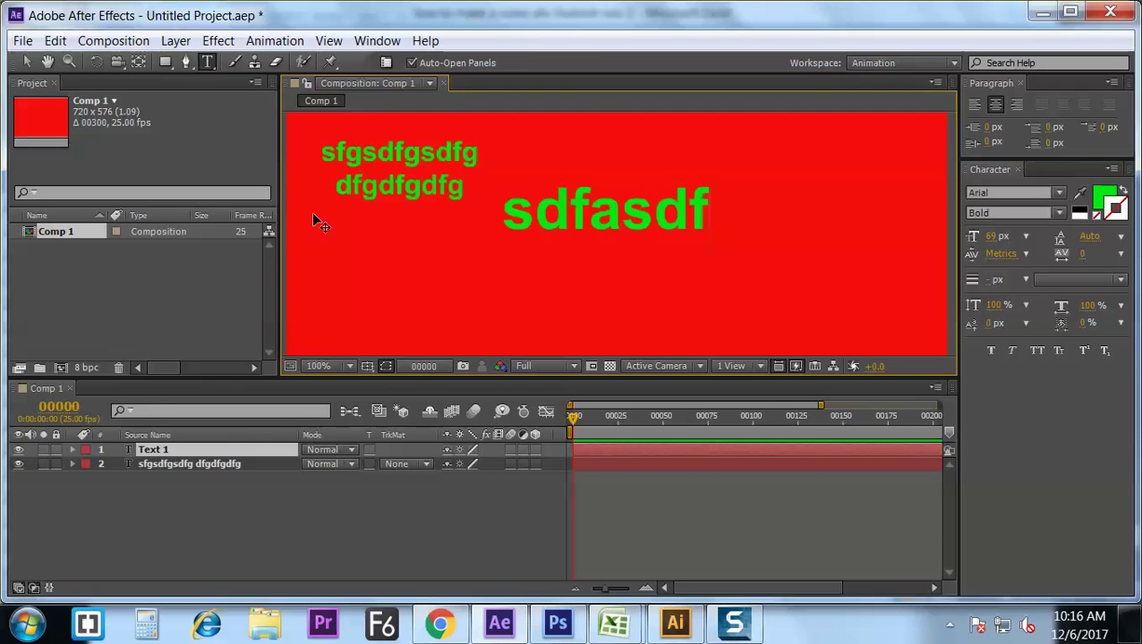
pyautogui.click(26, 62)
pyautogui.moveTo(594, 218); pyautogui.dragTo(457, 274)
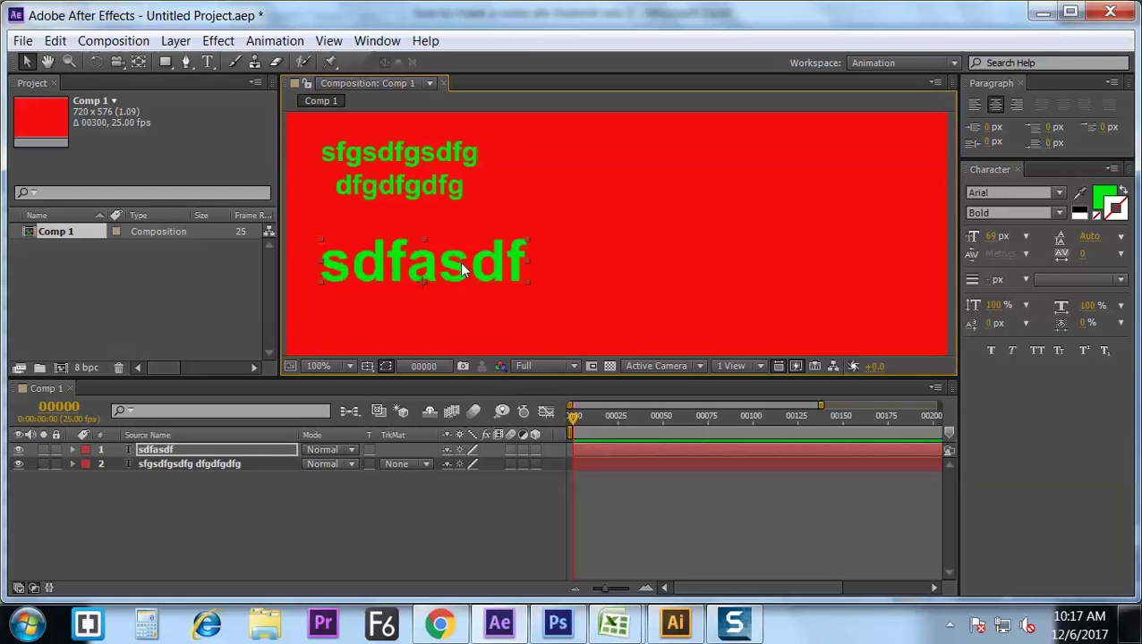
# Step: Draw a paragraph text box in the right part of the composition and enter "dfadfasdfasdfasd" in it
pyautogui.click(212, 66)
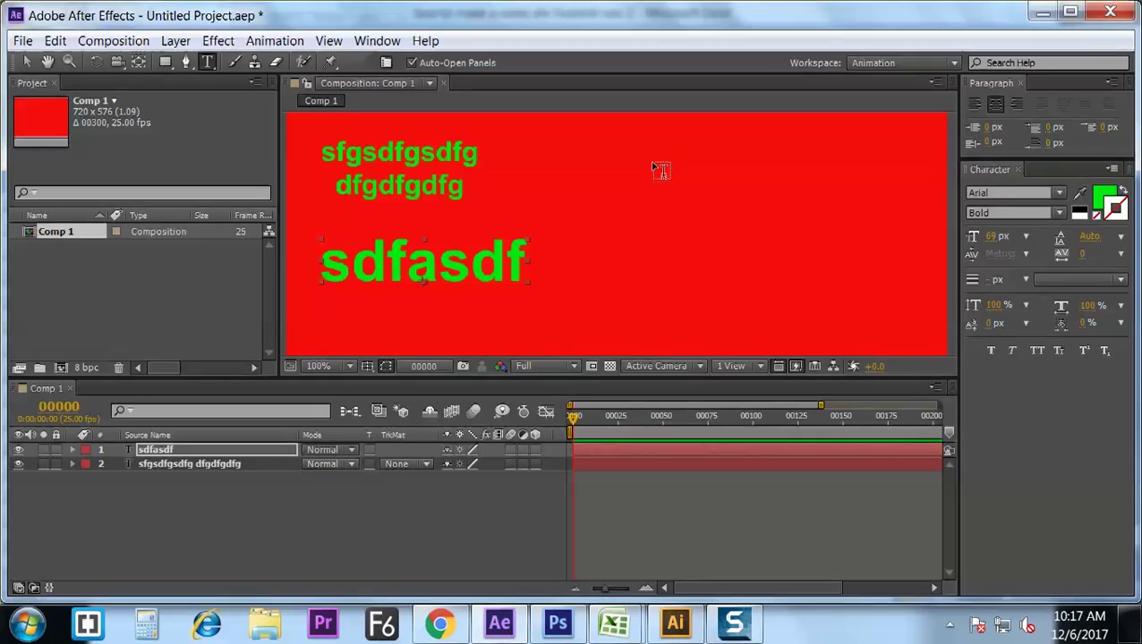
pyautogui.moveTo(651, 157); pyautogui.dragTo(866, 322)
pyautogui.write('d')
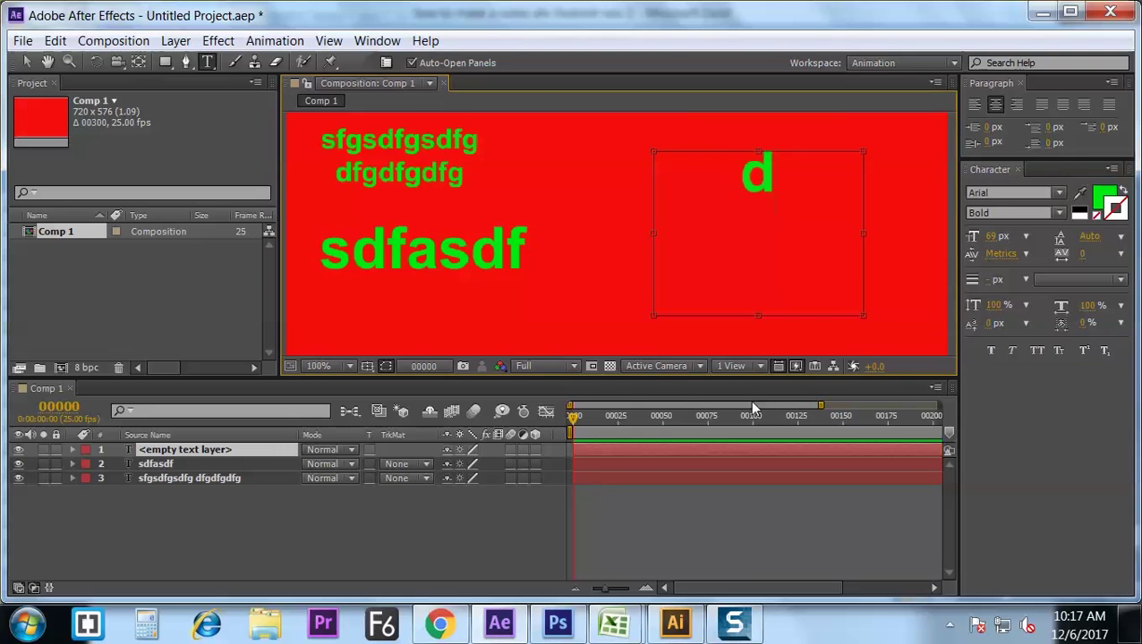
pyautogui.write('fadfasdfasdfa')
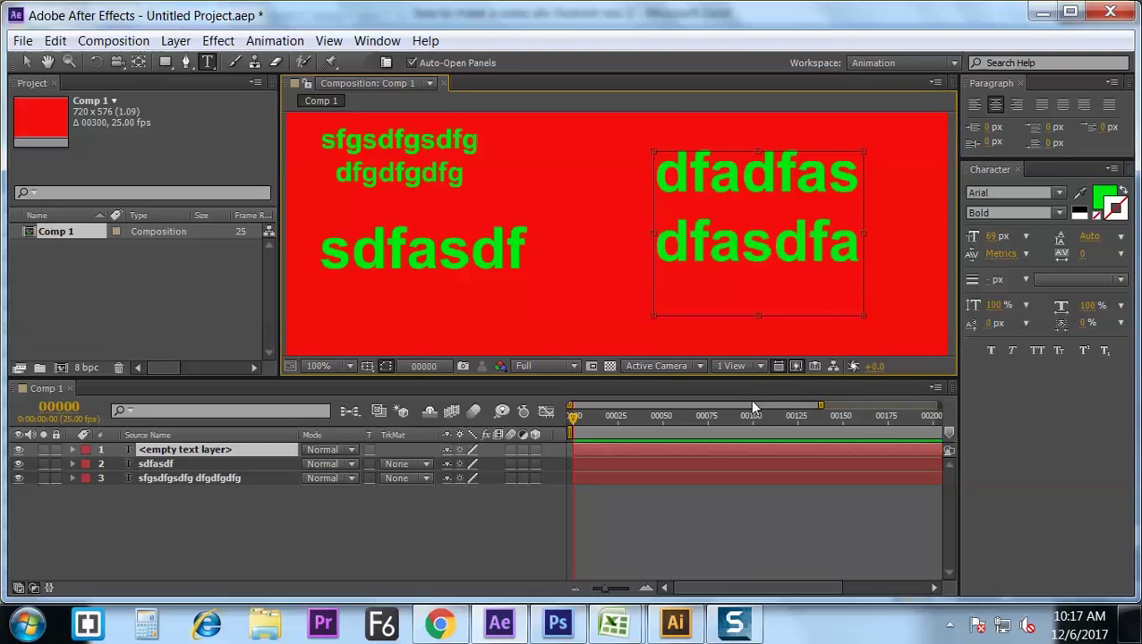
# Step: Set the font size of all the text in the paragraph box to 28 px
pyautogui.hotkey('ctrl', 'a')
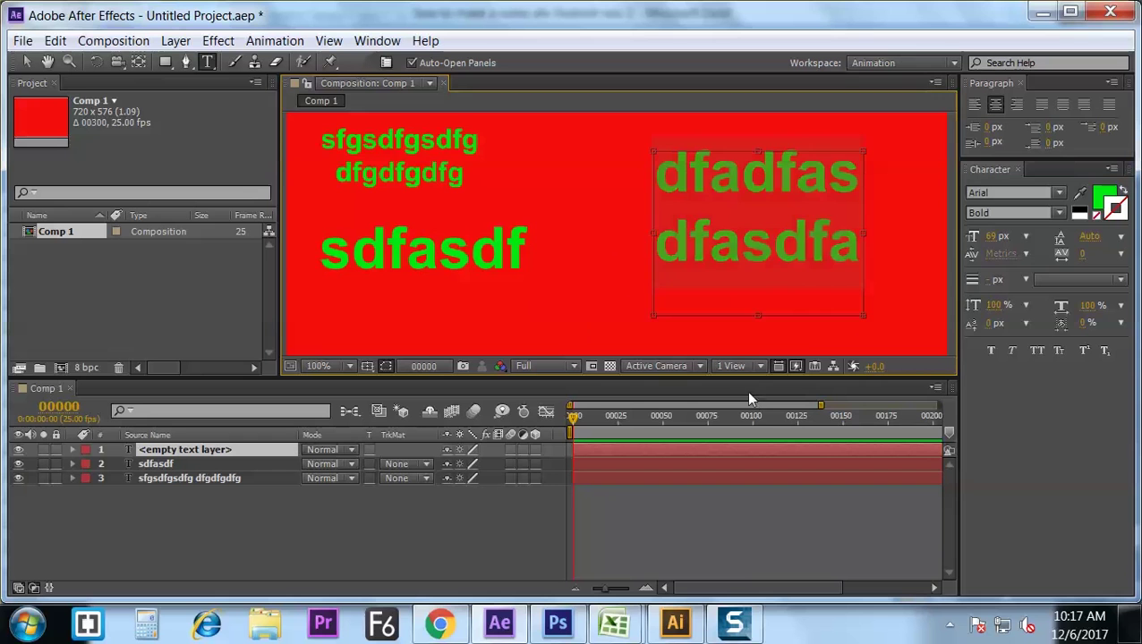
pyautogui.click(992, 237)
pyautogui.write('28')
pyautogui.press('Return')
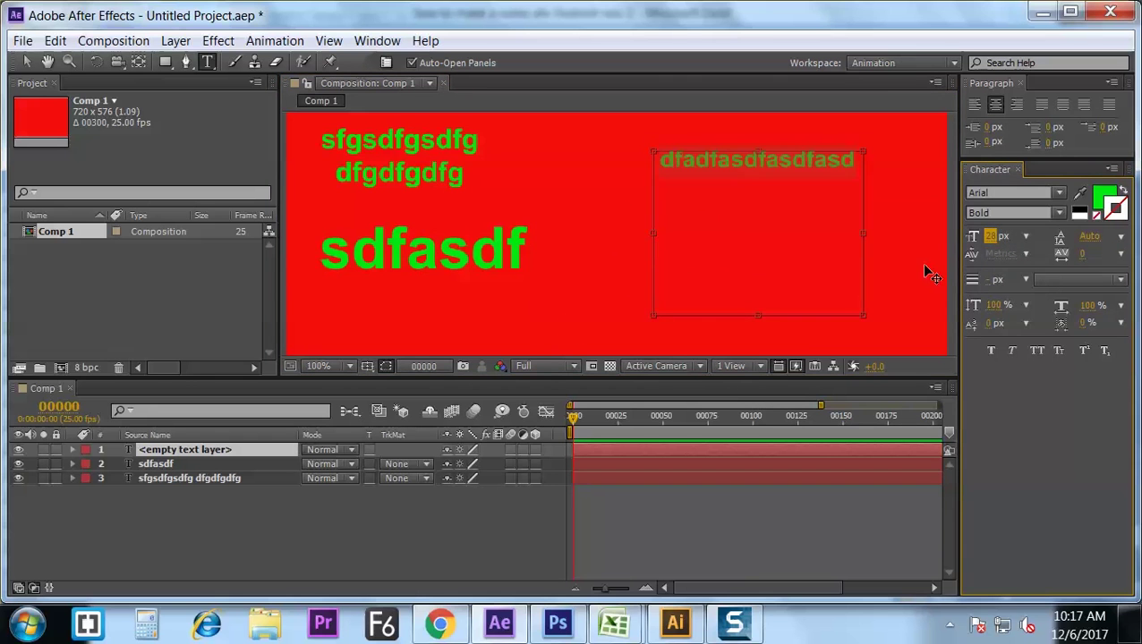
# Step: Append "dfg sdfgs gsdfgdfgs dfg sdfgsd fgsdfg sdfgsdfg sdfgsdf gsdfgdfg" to the paragraph text and move its layer slightly left in the composition
pyautogui.click(856, 160)
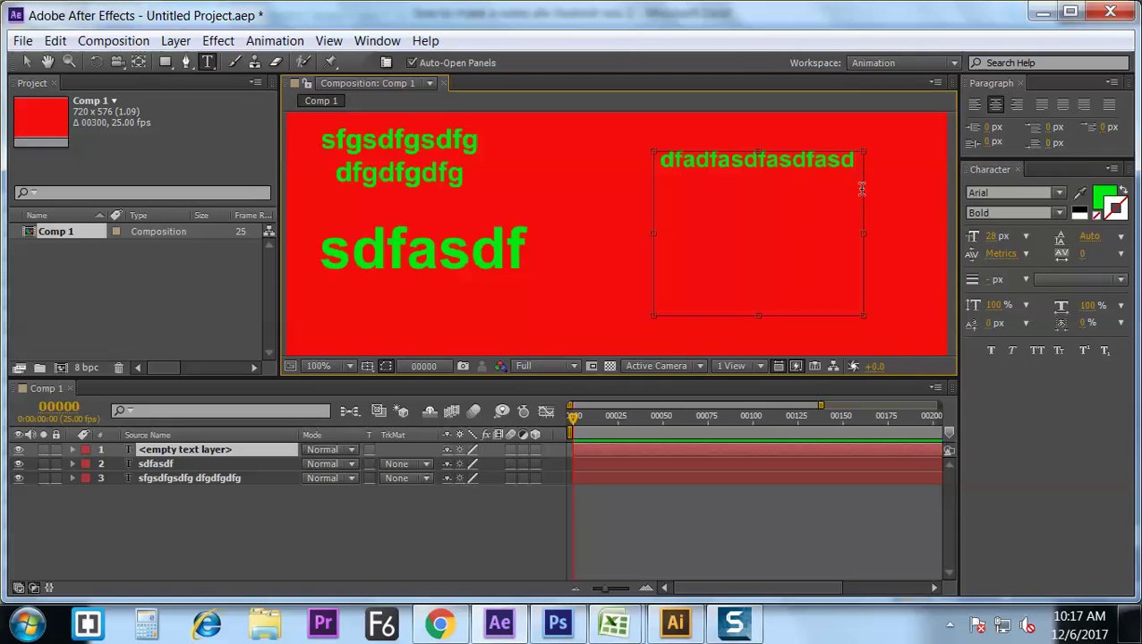
pyautogui.write('dfg sdfgs gsdfgdf')
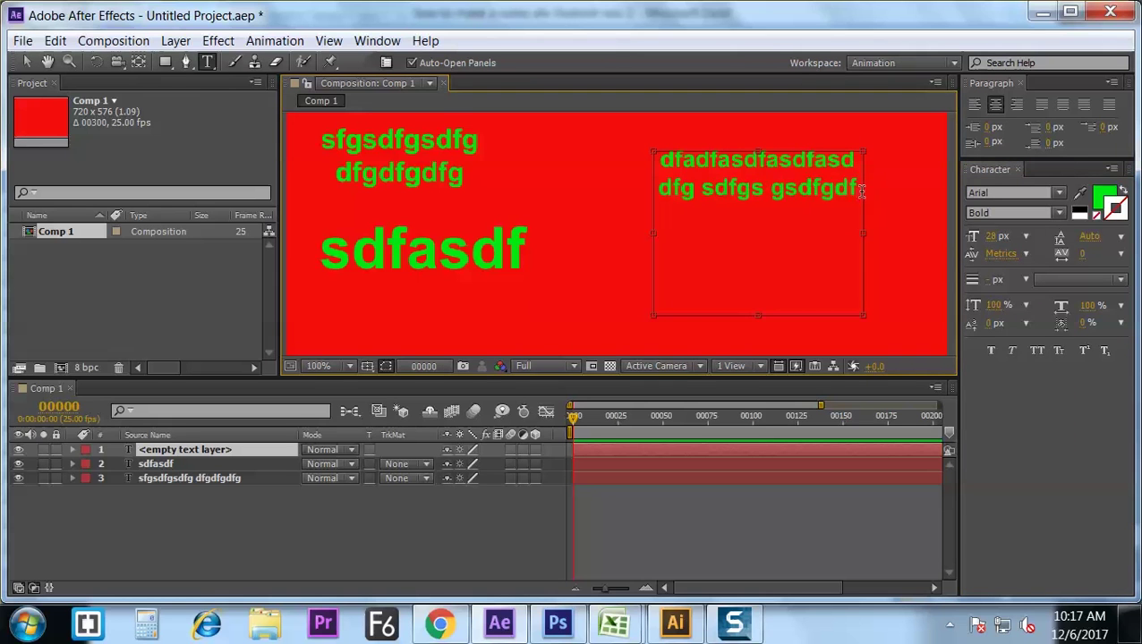
pyautogui.write('gs dfg sdfgsd fgsdfg sdfgsdf')
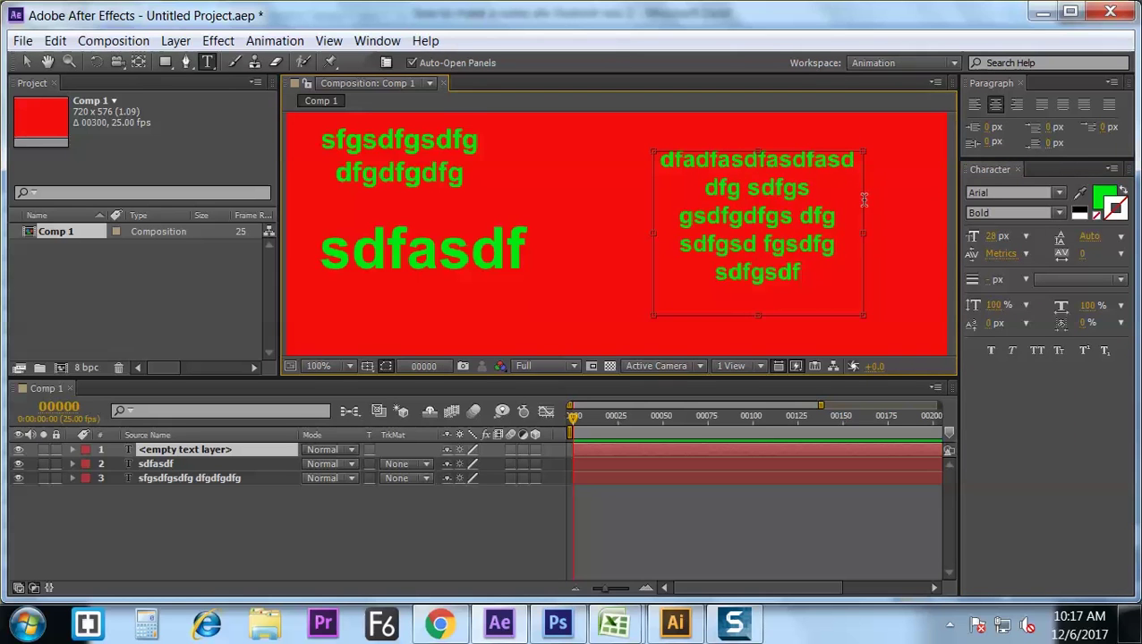
pyautogui.write('g sdfgsdf g')
pyautogui.write('sdfgdfg')
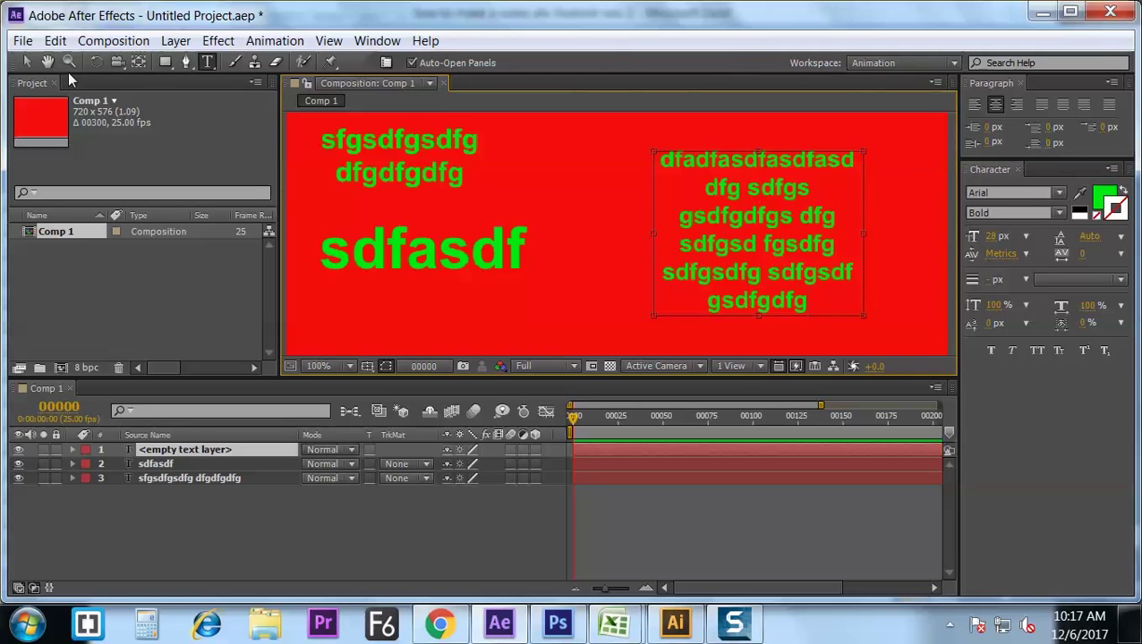
pyautogui.click(30, 62)
pyautogui.click(794, 233)
pyautogui.moveTo(794, 233); pyautogui.dragTo(764, 232)
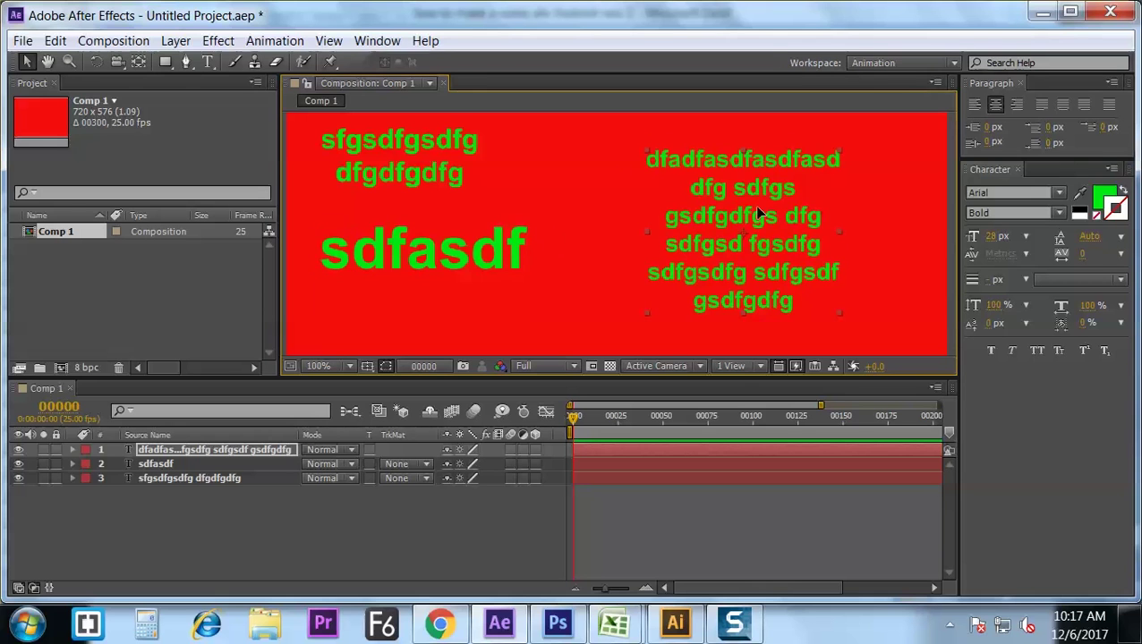
# Step: Compare left, center and right alignment on all the paragraph box text, ending with it left-aligned
pyautogui.doubleClick(752, 192)
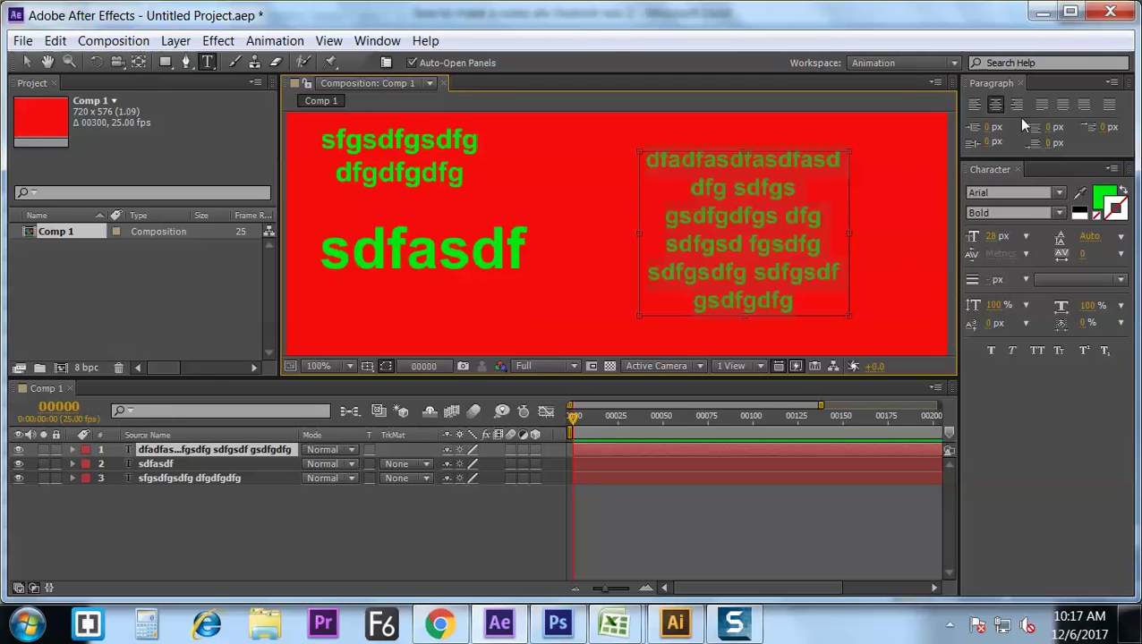
pyautogui.click(979, 106)
pyautogui.click(998, 106)
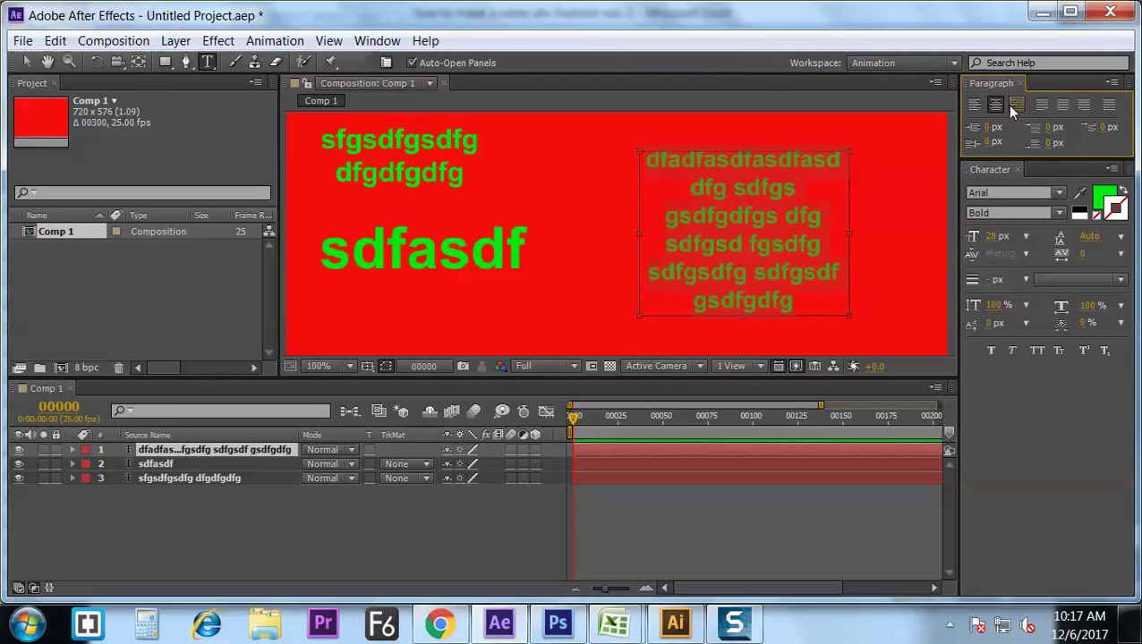
pyautogui.click(1015, 106)
pyautogui.click(997, 105)
pyautogui.click(1016, 106)
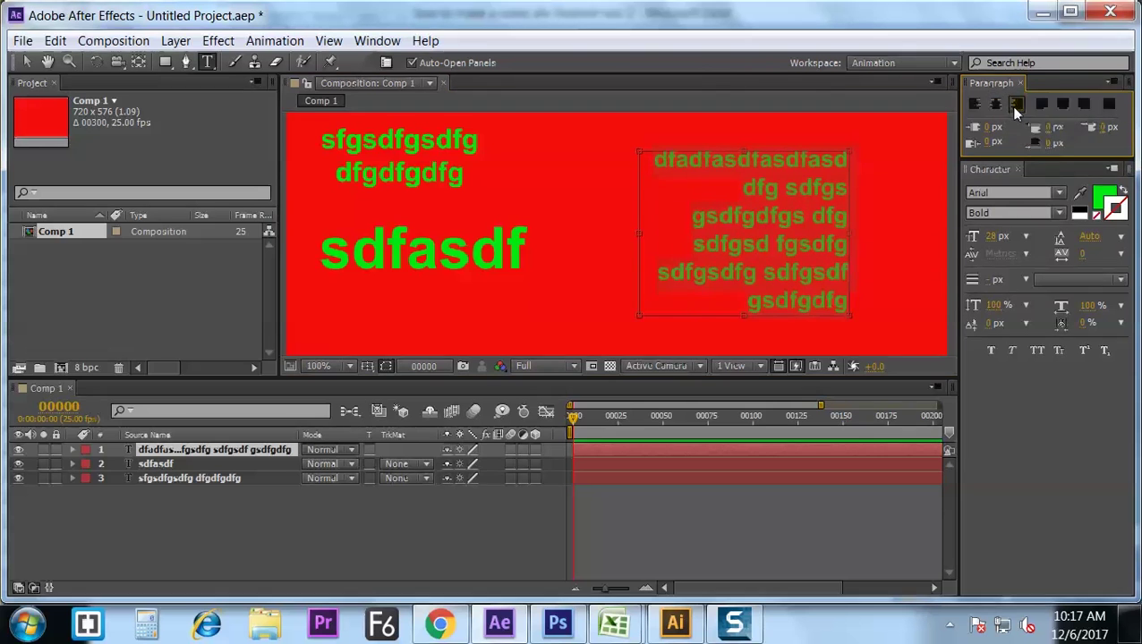
pyautogui.click(997, 106)
pyautogui.click(975, 106)
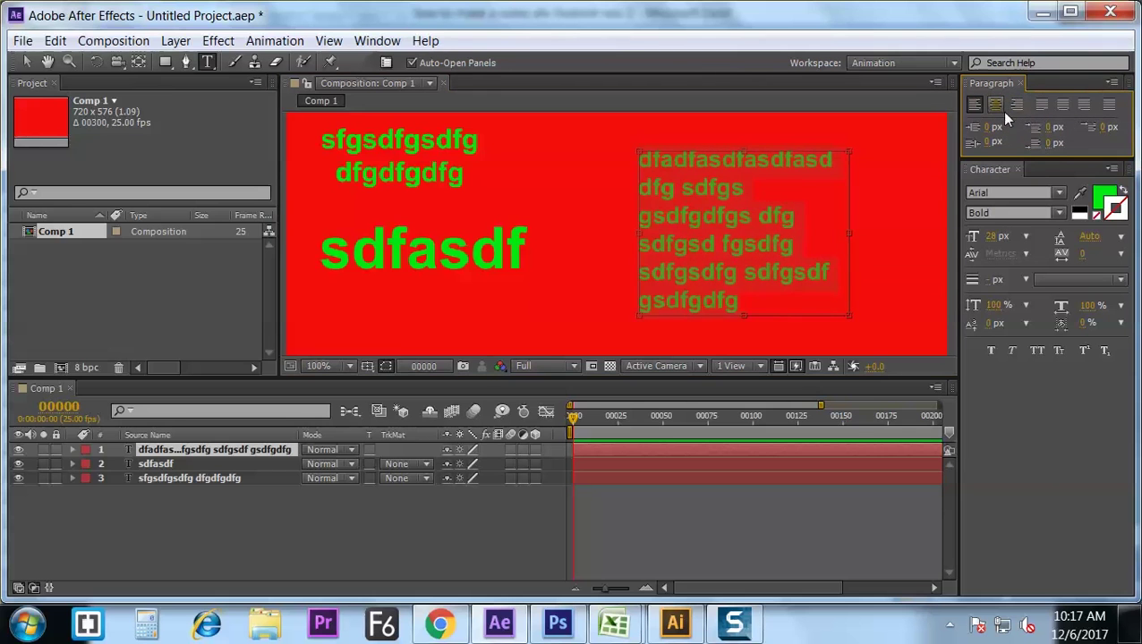
# Step: Compare the justify options, including last line centered, last line left and justify all, on the paragraph box text, then restore left alignment
pyautogui.click(1058, 107)
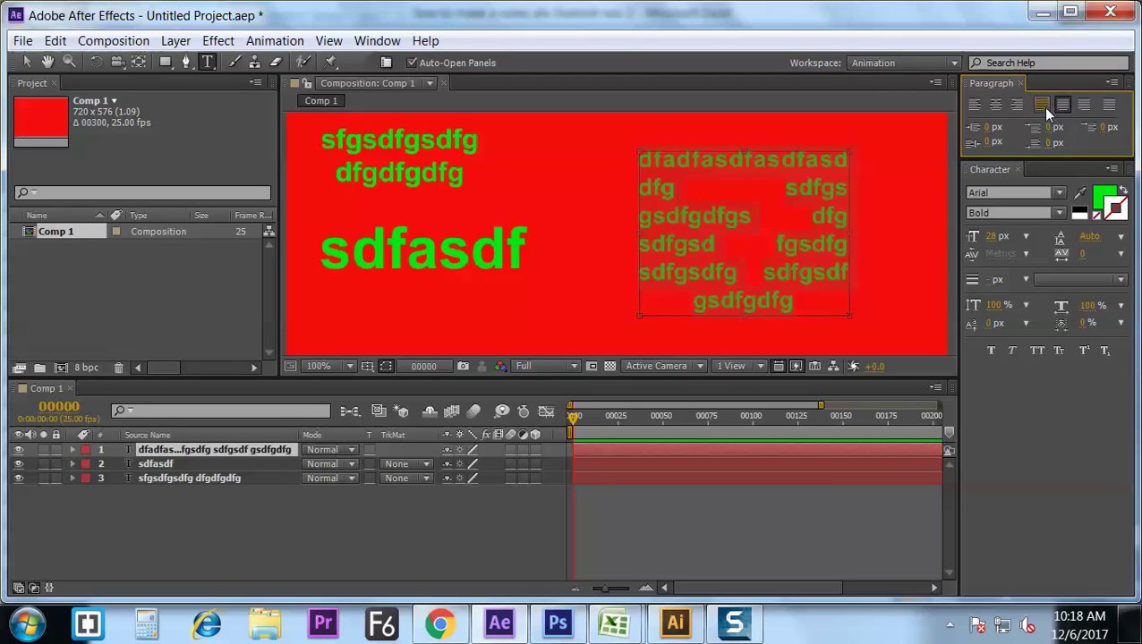
pyautogui.click(1041, 107)
pyautogui.click(1063, 106)
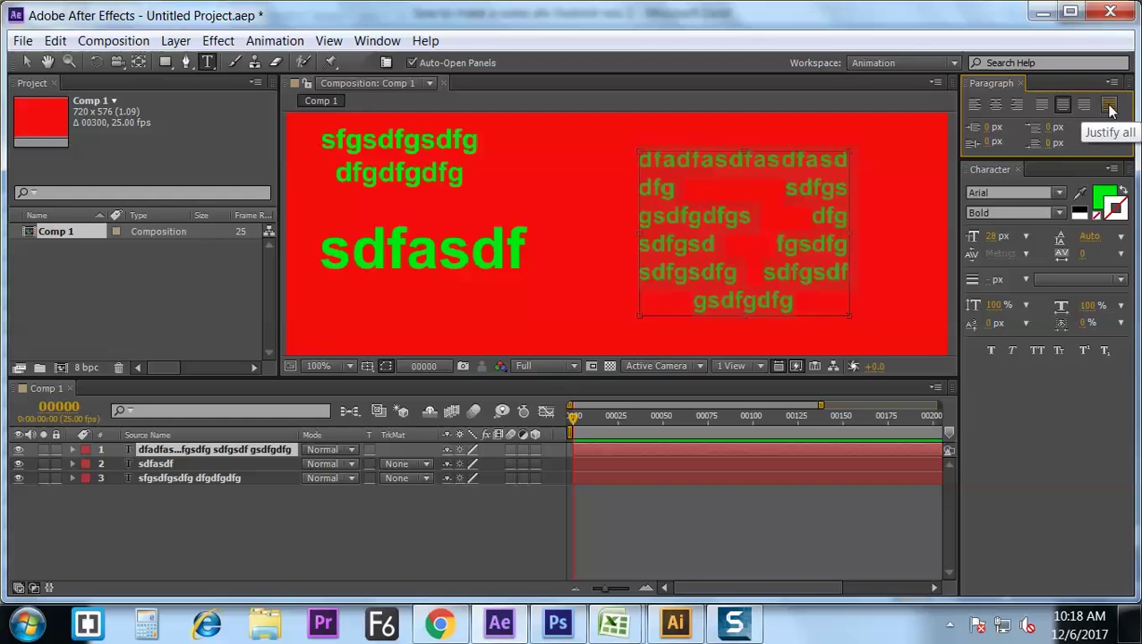
pyautogui.click(1109, 107)
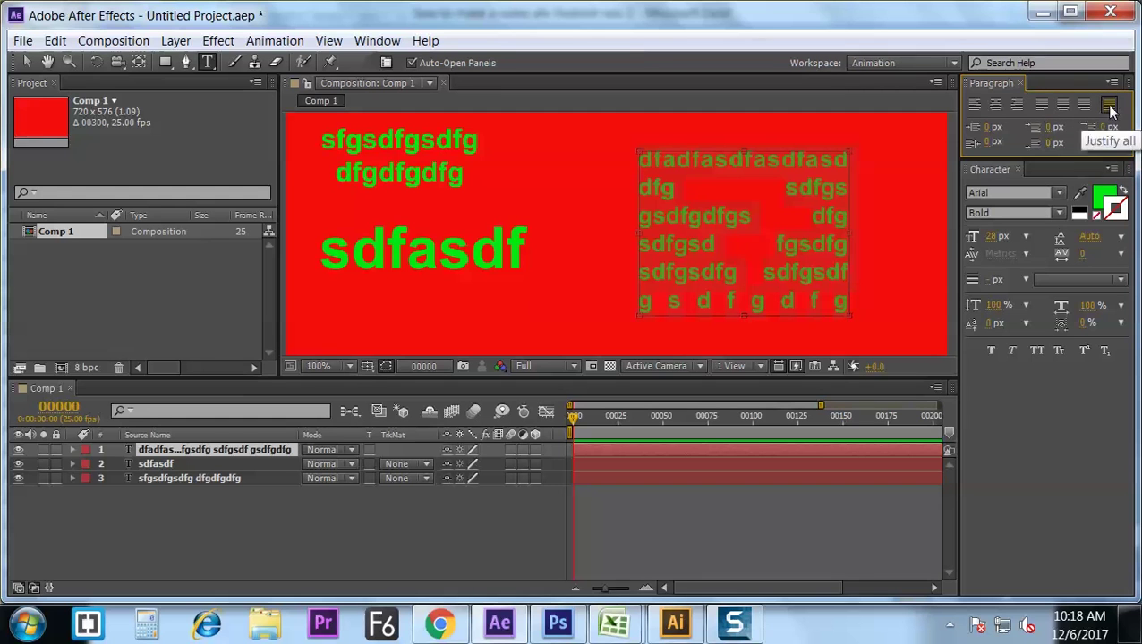
pyautogui.click(1043, 108)
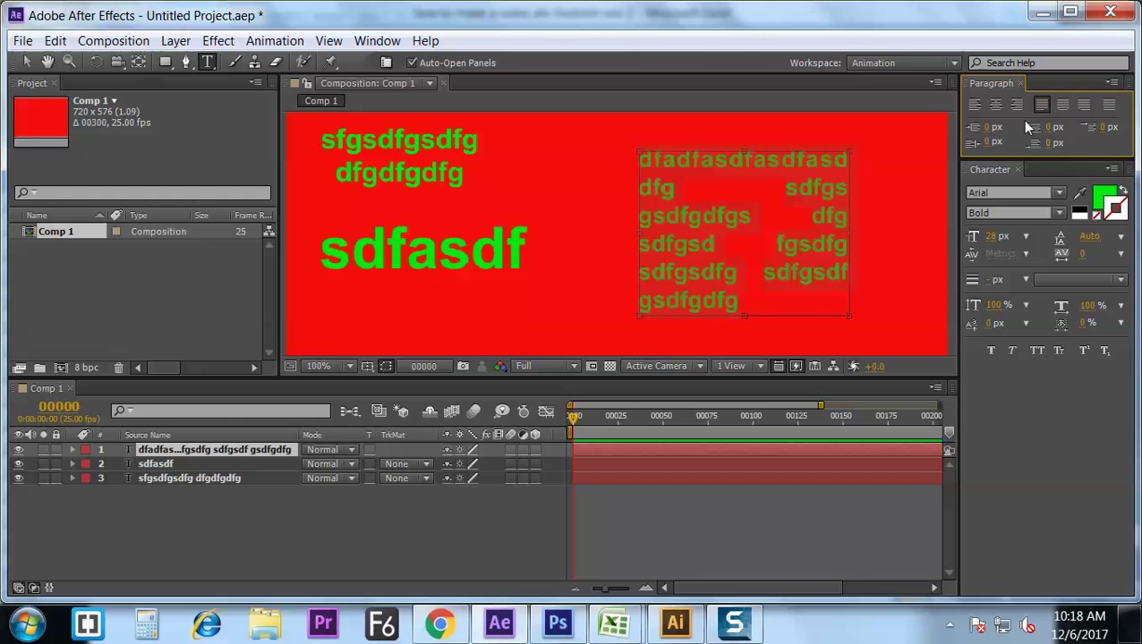
pyautogui.click(981, 109)
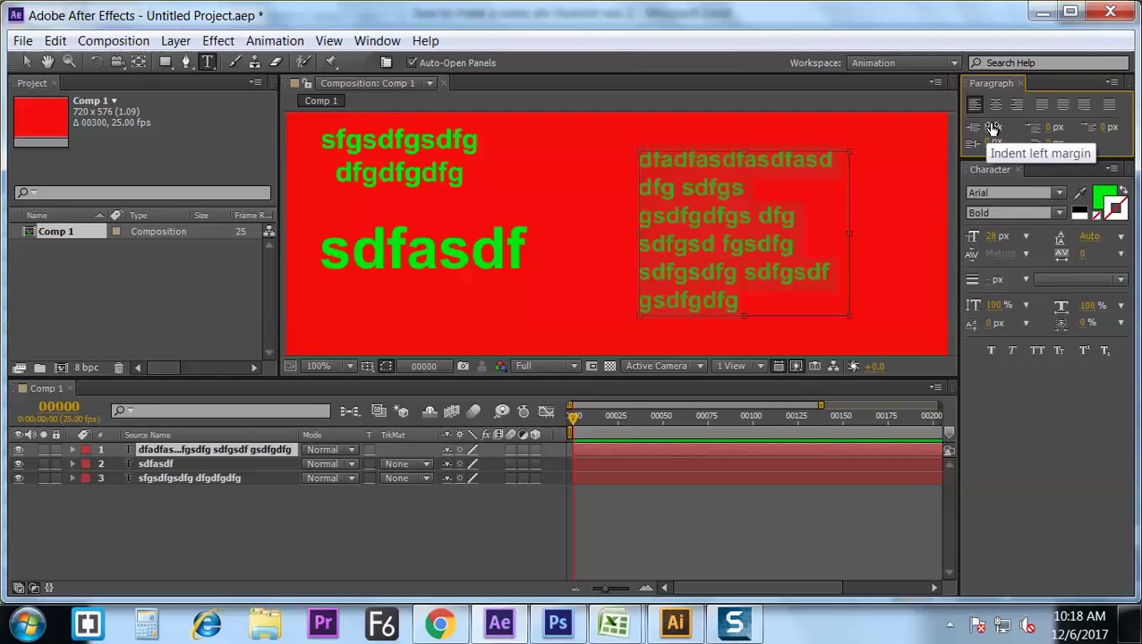
# Step: Set the paragraph box text's left margin indent to 22 px and its right margin indent to 27 px
pyautogui.click(991, 128)
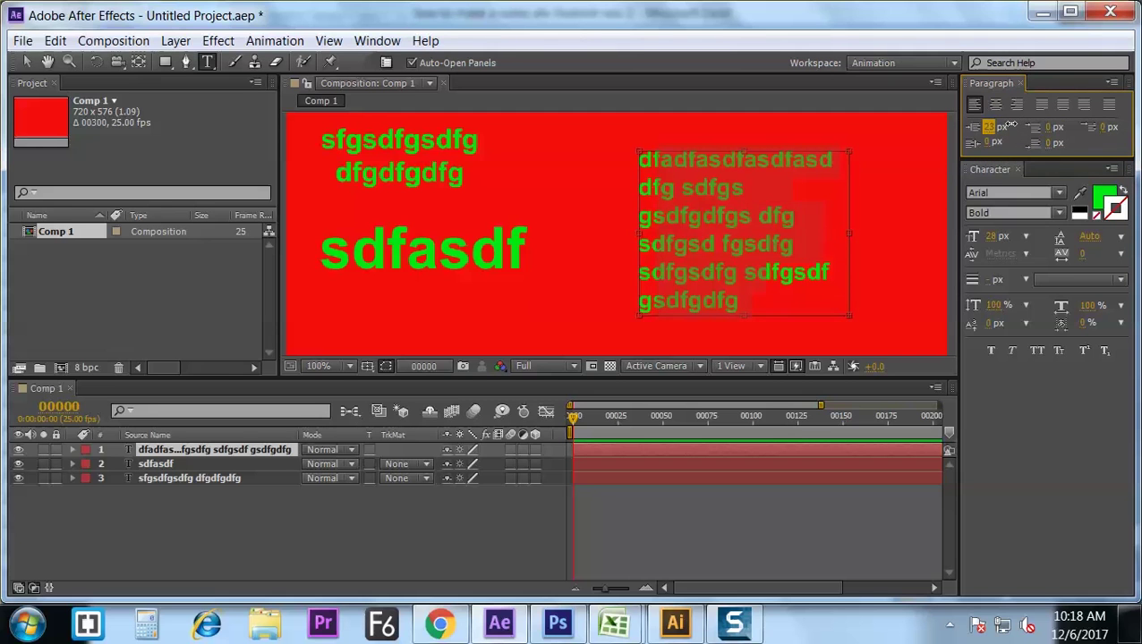
pyautogui.moveTo(1010, 124); pyautogui.dragTo(1029, 144)
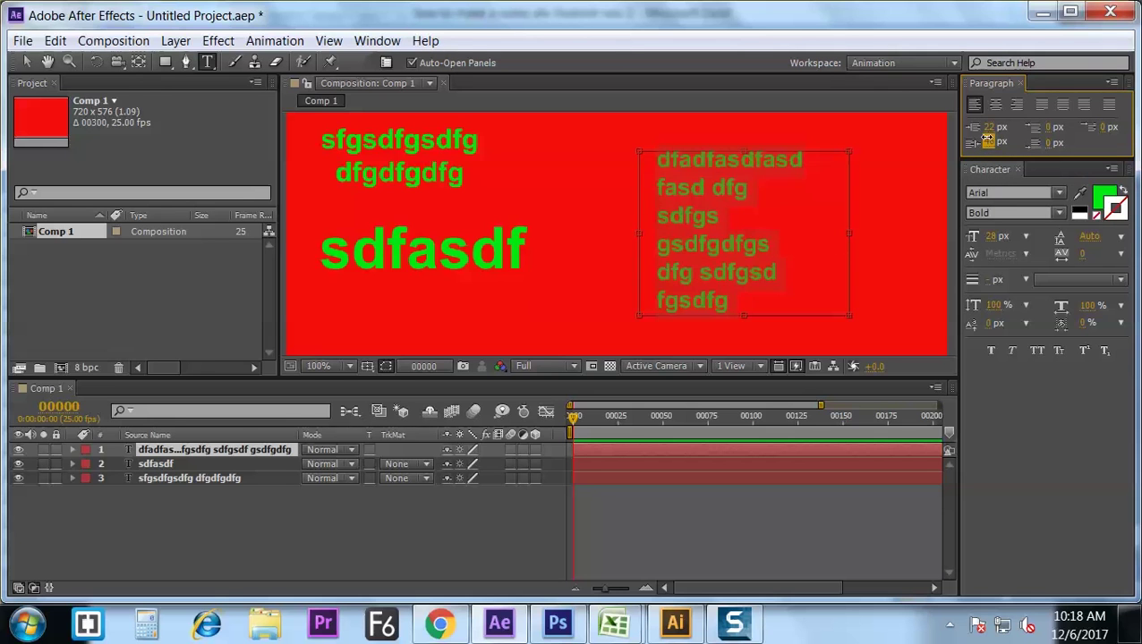
pyautogui.moveTo(986, 139); pyautogui.dragTo(997, 144)
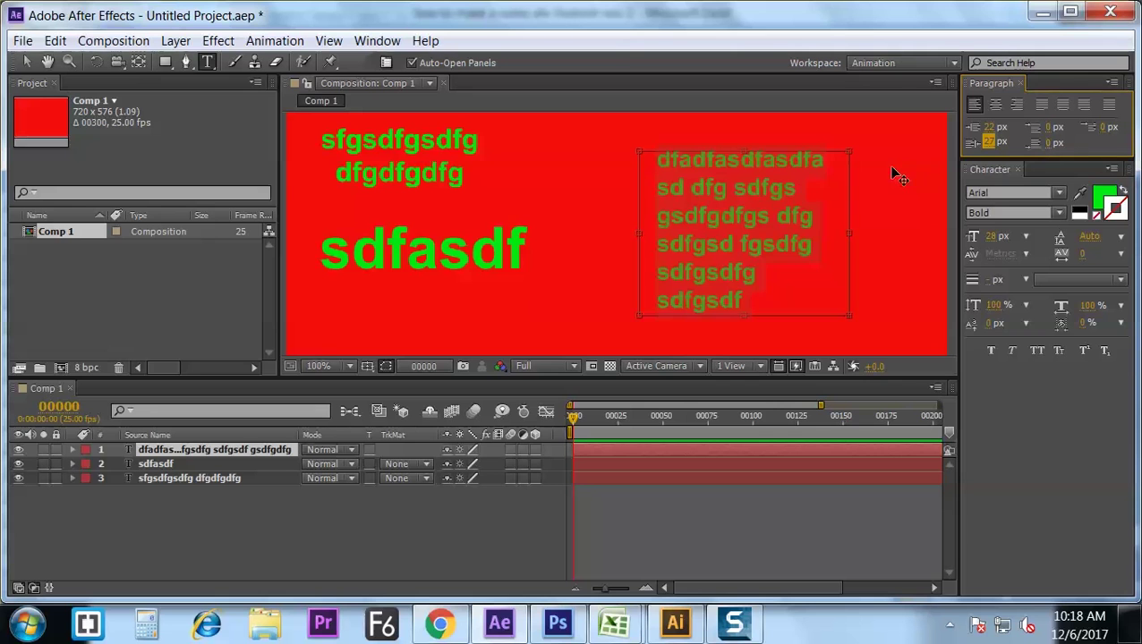
# Step: Split the paragraph box text into separate paragraphs after "sdfgs" and after "gsd", leaving no blank line between them
pyautogui.click(790, 193)
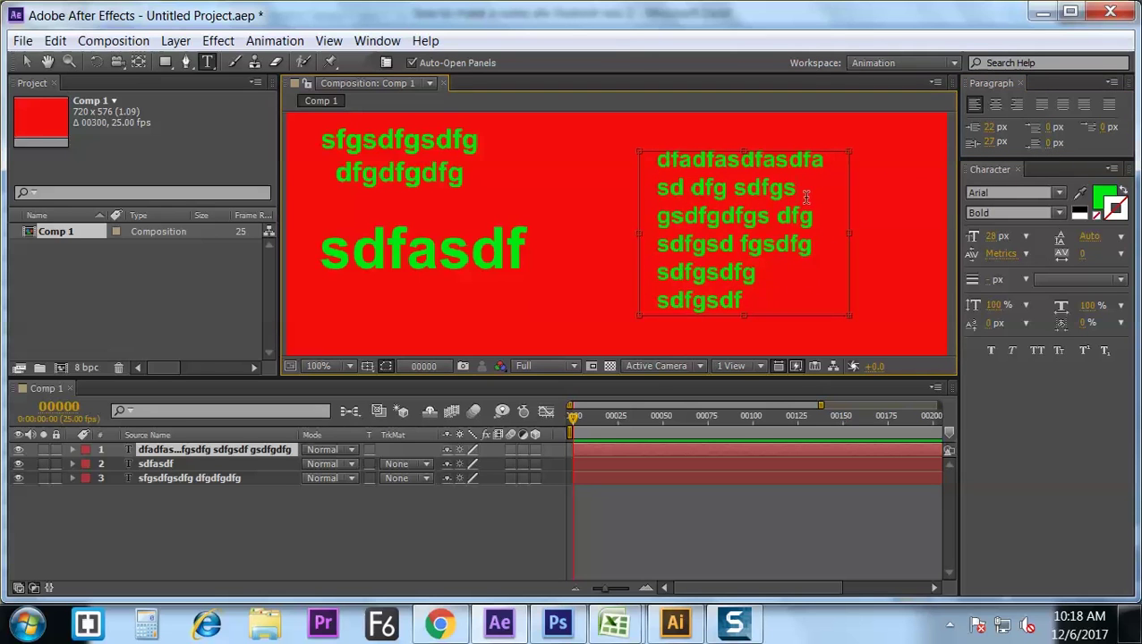
pyautogui.press('Return')
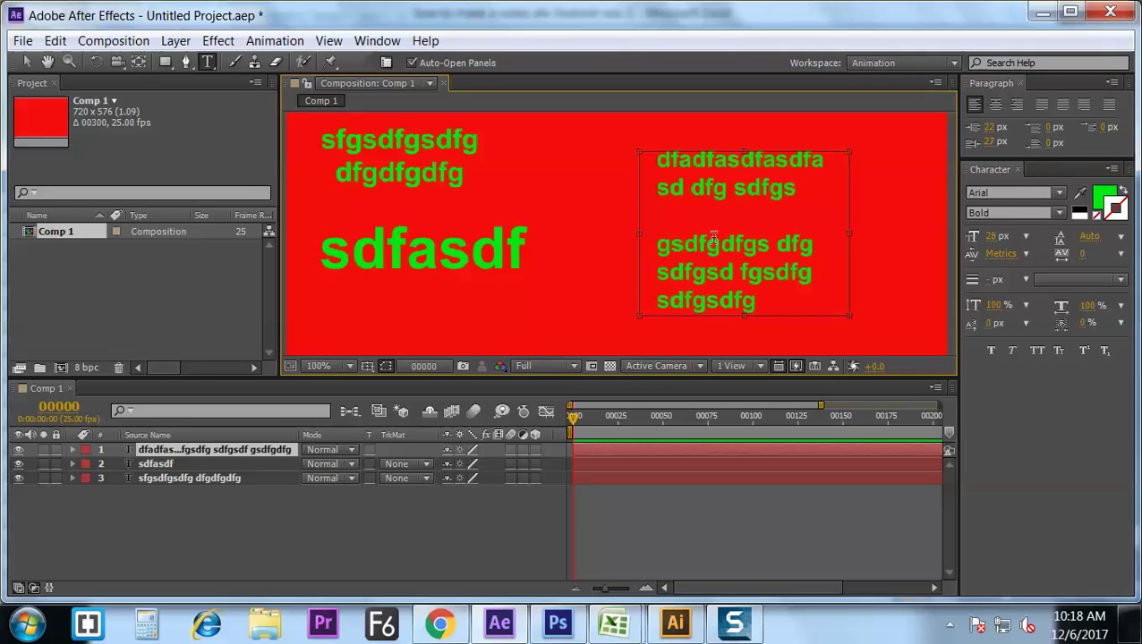
pyautogui.press('Return')
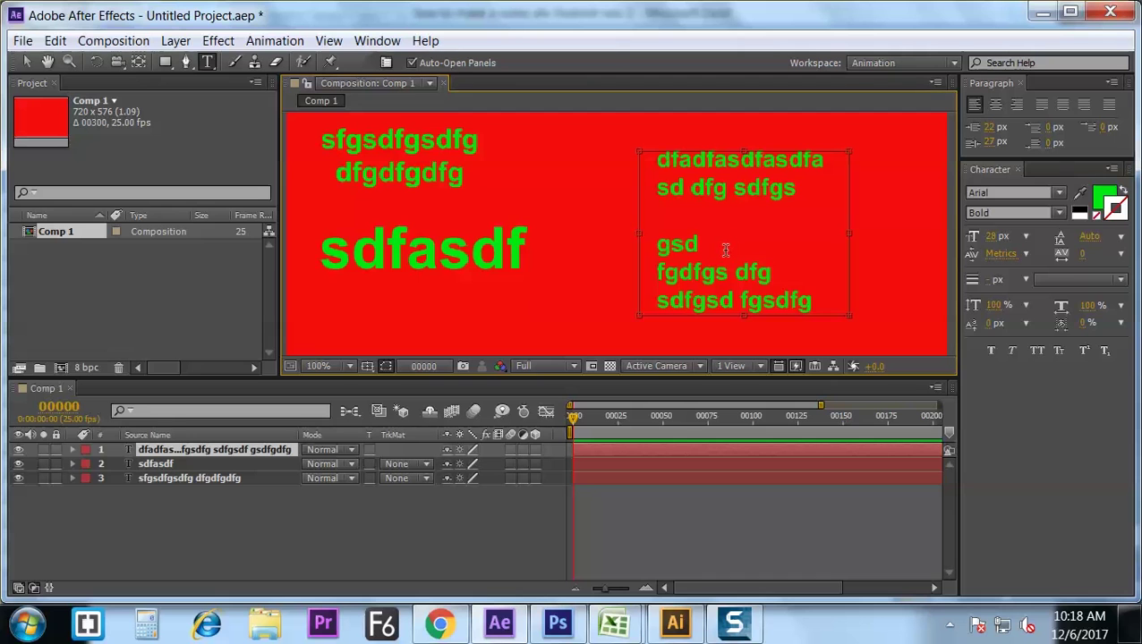
pyautogui.click(797, 187)
pyautogui.press('Delete')
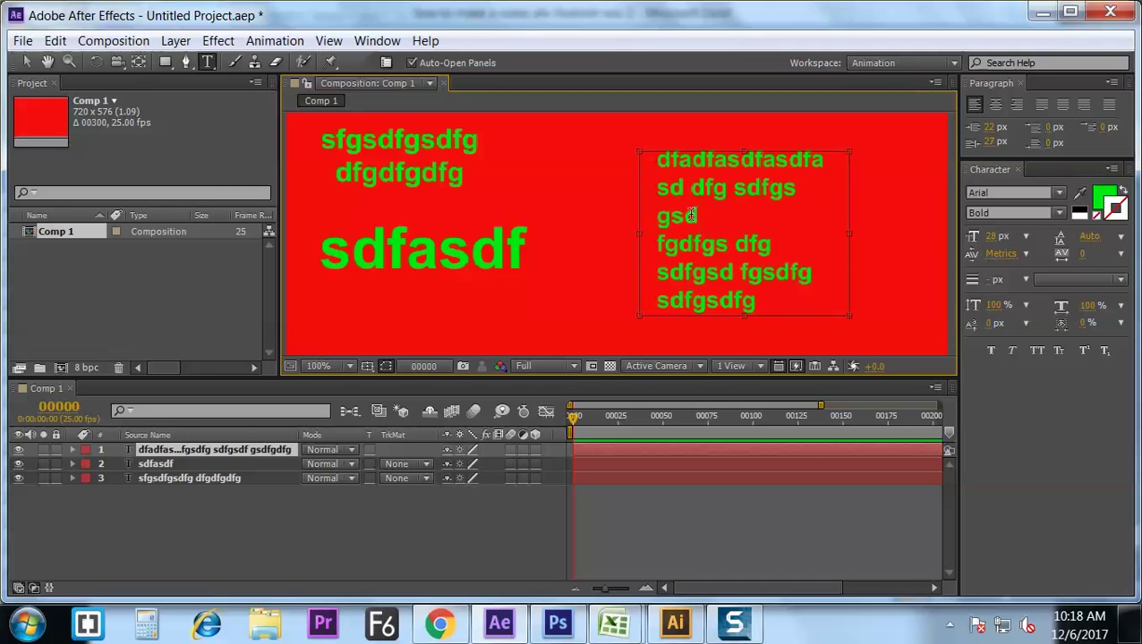
# Step: Set the space before the "gsd" paragraph to 28 px
pyautogui.moveTo(1047, 130); pyautogui.dragTo(1040, 140)
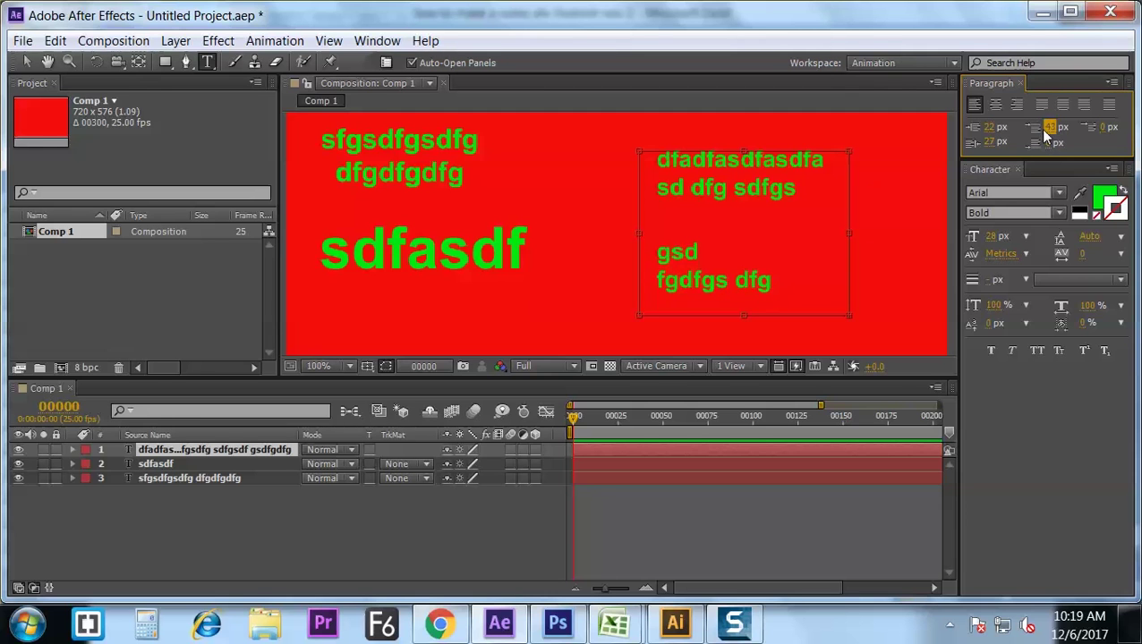
pyautogui.write('28')
pyautogui.press('Return')
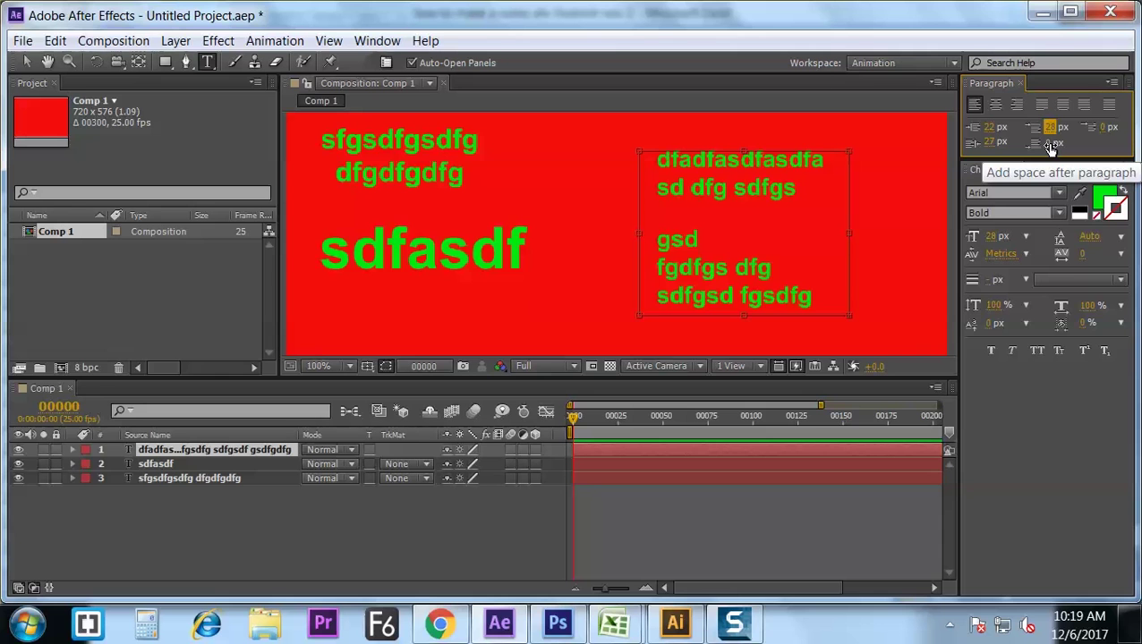
# Step: Indent the first line of the box's first paragraph by 40 px
pyautogui.click(692, 162)
pyautogui.click(1104, 129)
pyautogui.write('40')
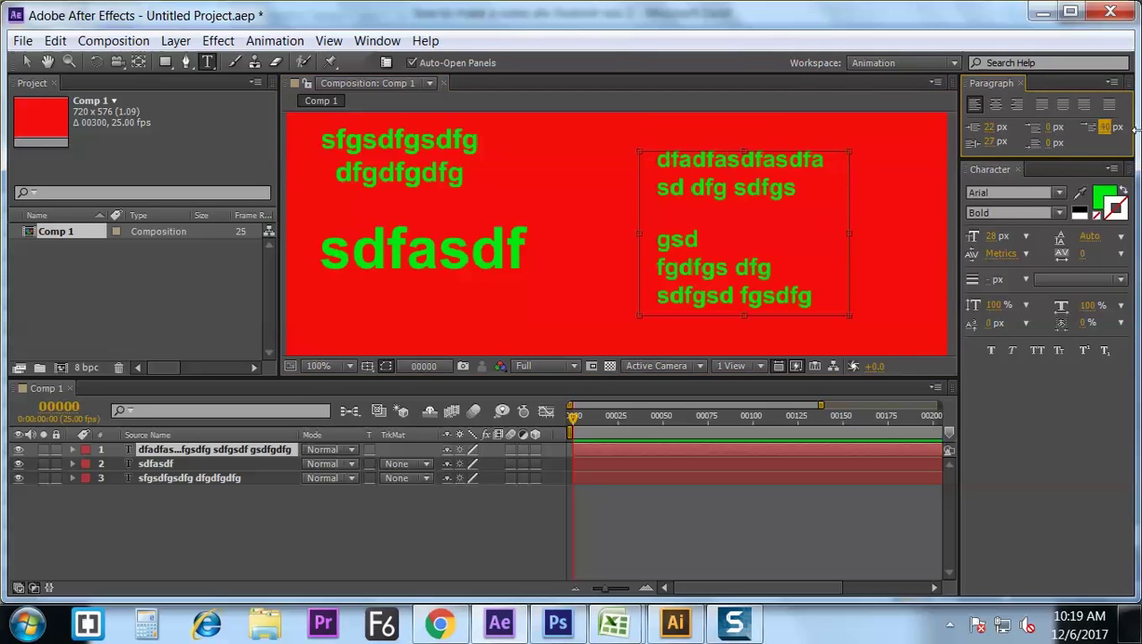
pyautogui.press('Return')
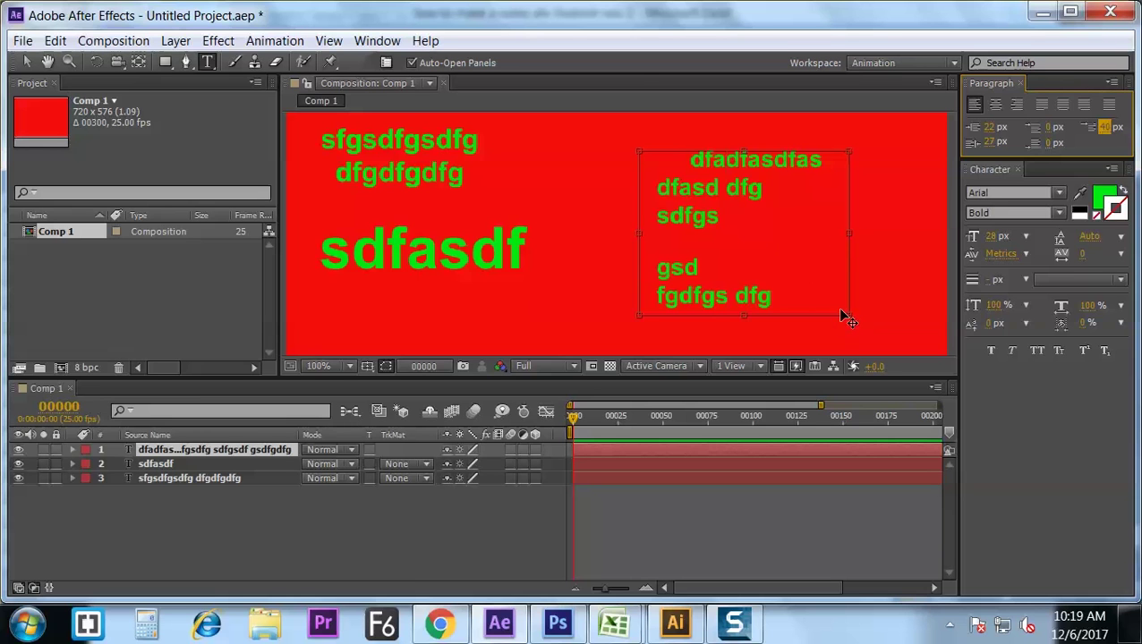
# Step: Select the visible text in the paragraph box and try Faux Bold and Faux Italic on it, then turn both off
pyautogui.doubleClick(782, 305)
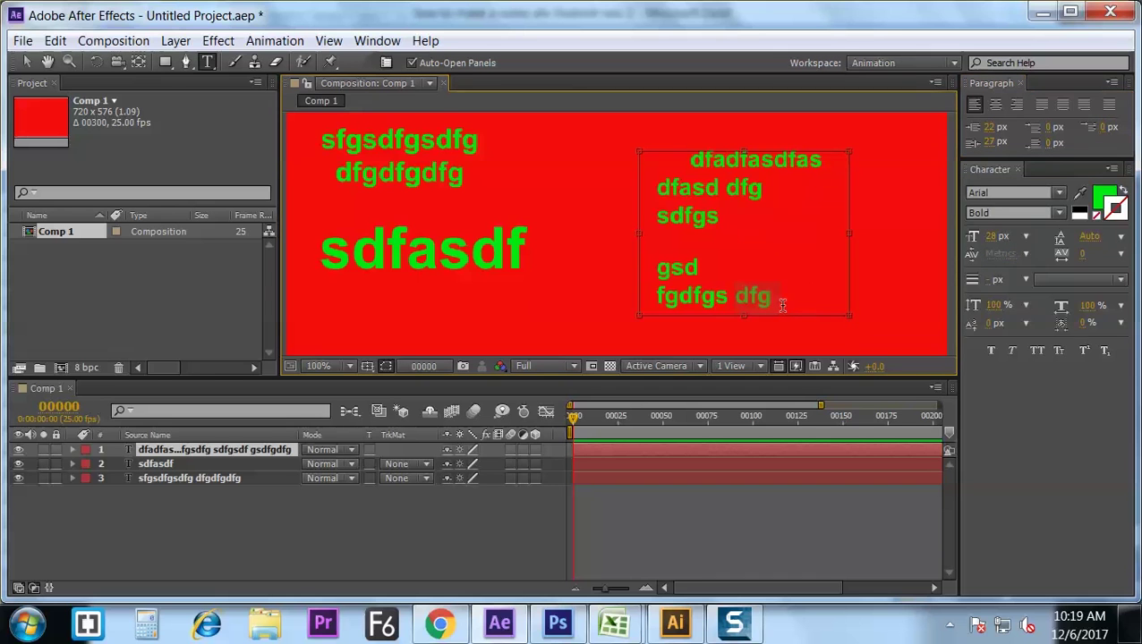
pyautogui.click(782, 305)
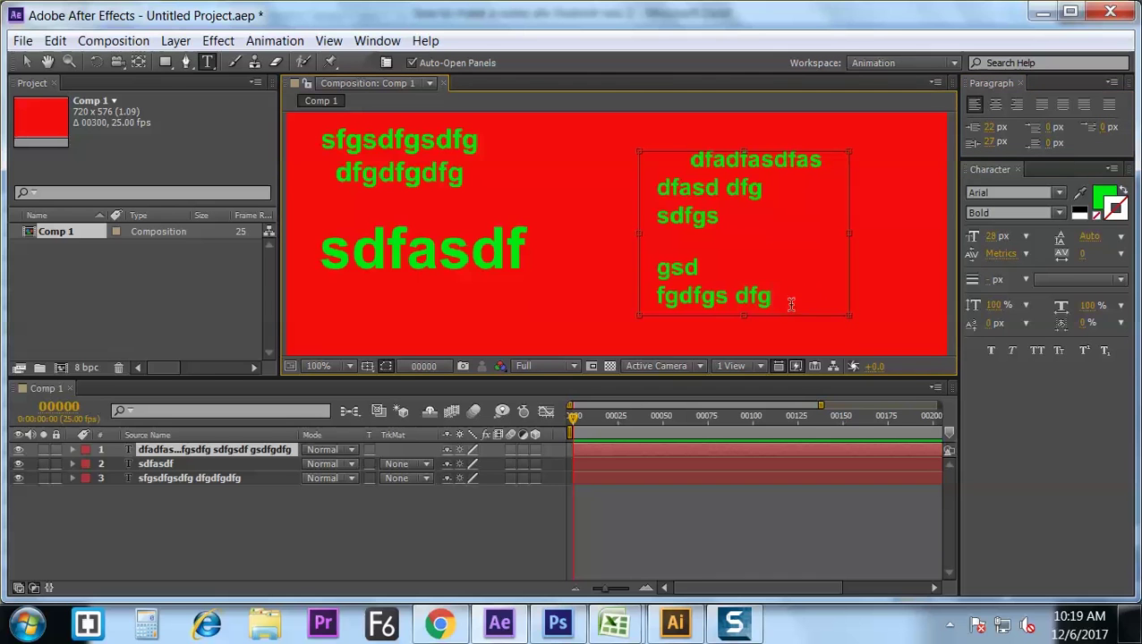
pyautogui.click(991, 351)
pyautogui.moveTo(775, 307); pyautogui.dragTo(693, 120)
pyautogui.click(989, 351)
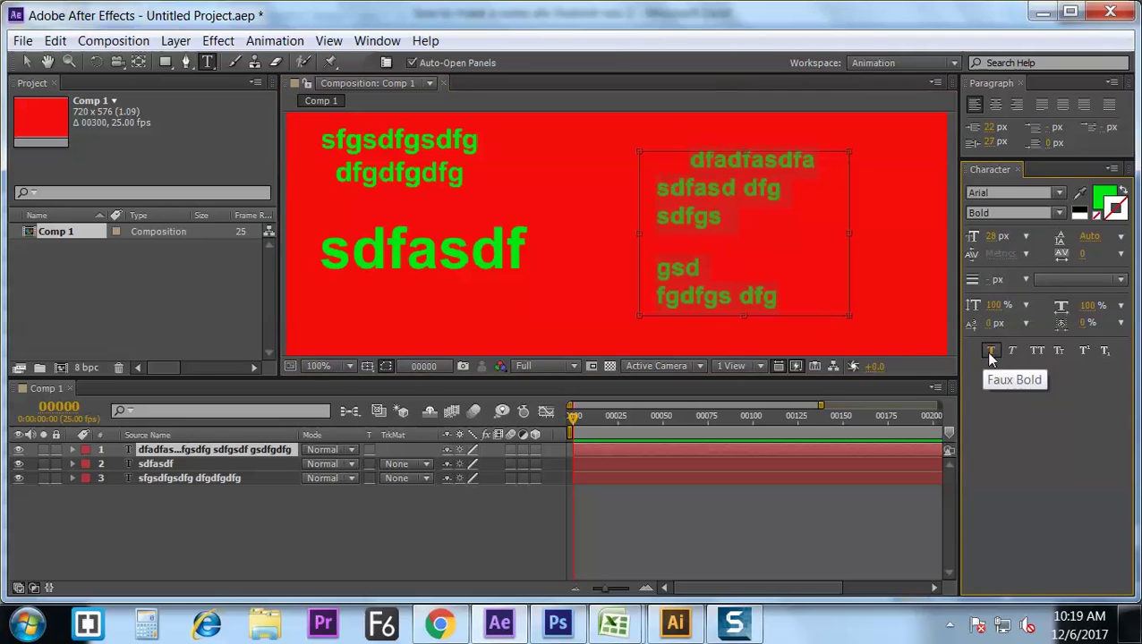
pyautogui.click(1009, 353)
pyautogui.click(993, 353)
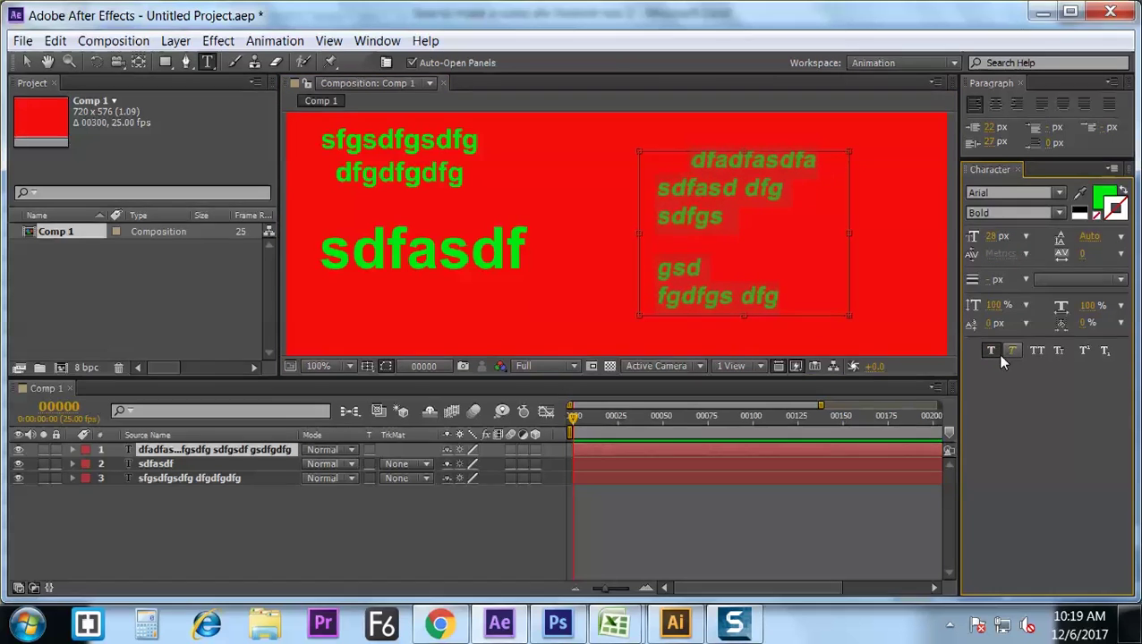
pyautogui.click(1006, 356)
pyautogui.click(995, 355)
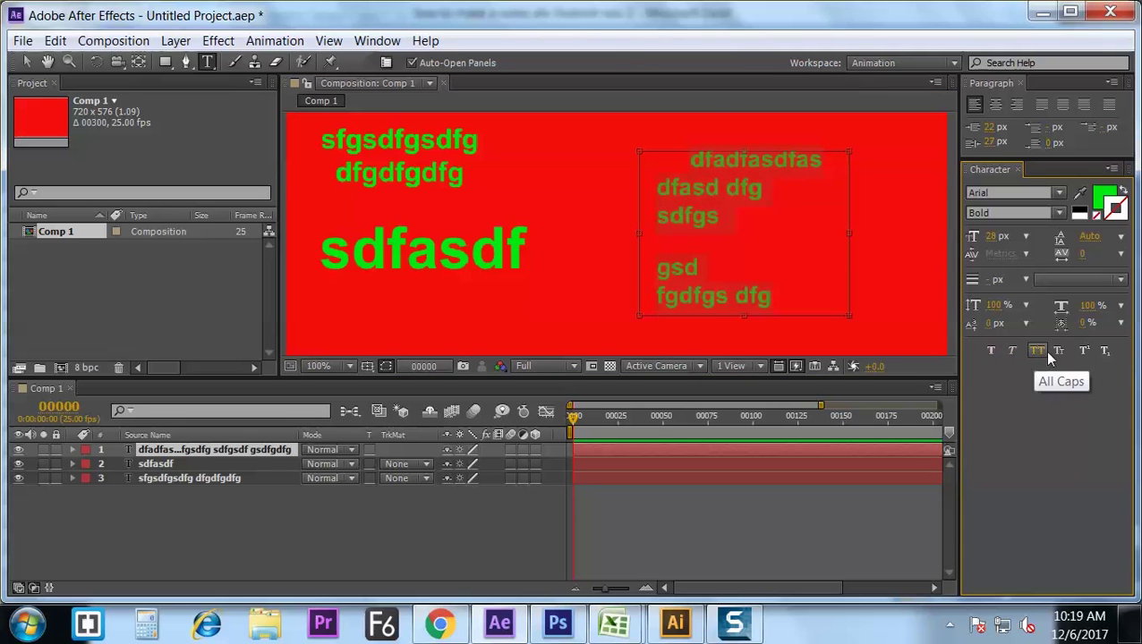
# Step: Try All Caps, Superscript and Subscript in turn on the selected paragraph box text, turning each one off again
pyautogui.click(1038, 356)
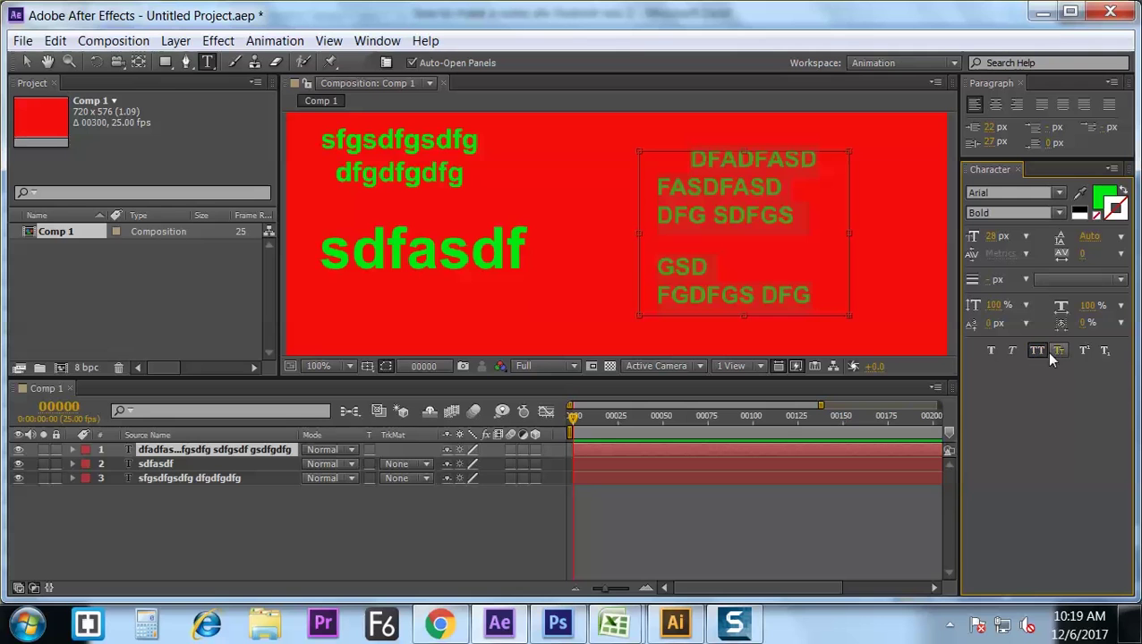
pyautogui.click(1039, 355)
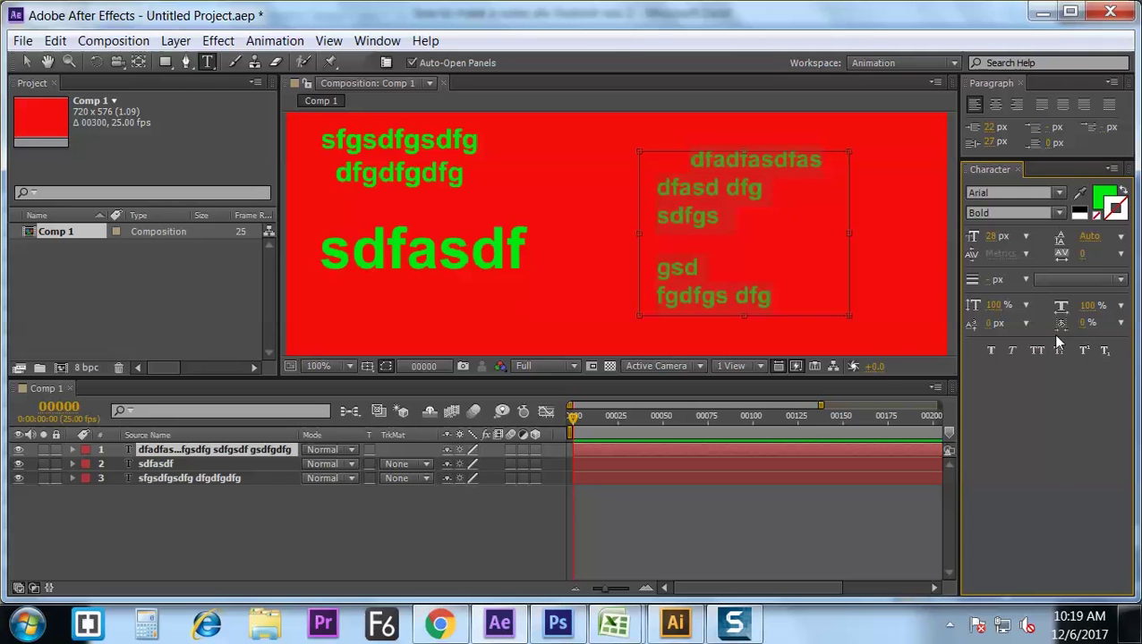
pyautogui.click(1084, 353)
pyautogui.click(1086, 351)
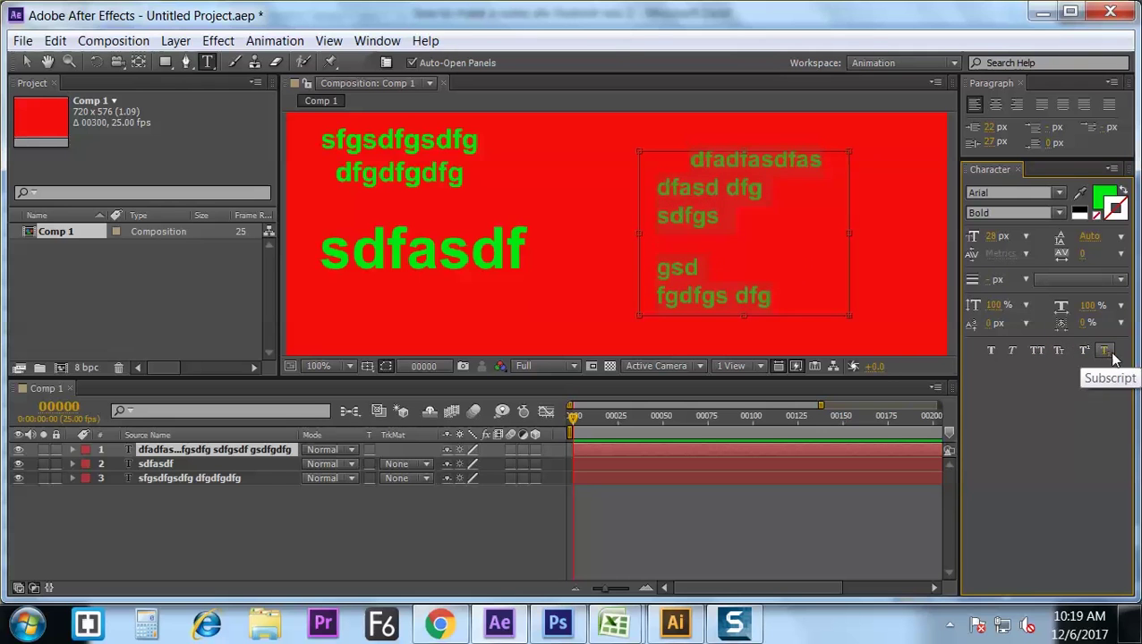
pyautogui.click(1105, 351)
pyautogui.click(1105, 352)
# Step: Try Superscript and Subscript on only the letter "f" of "dfg" in the second line, then restore it to normal
pyautogui.click(769, 188)
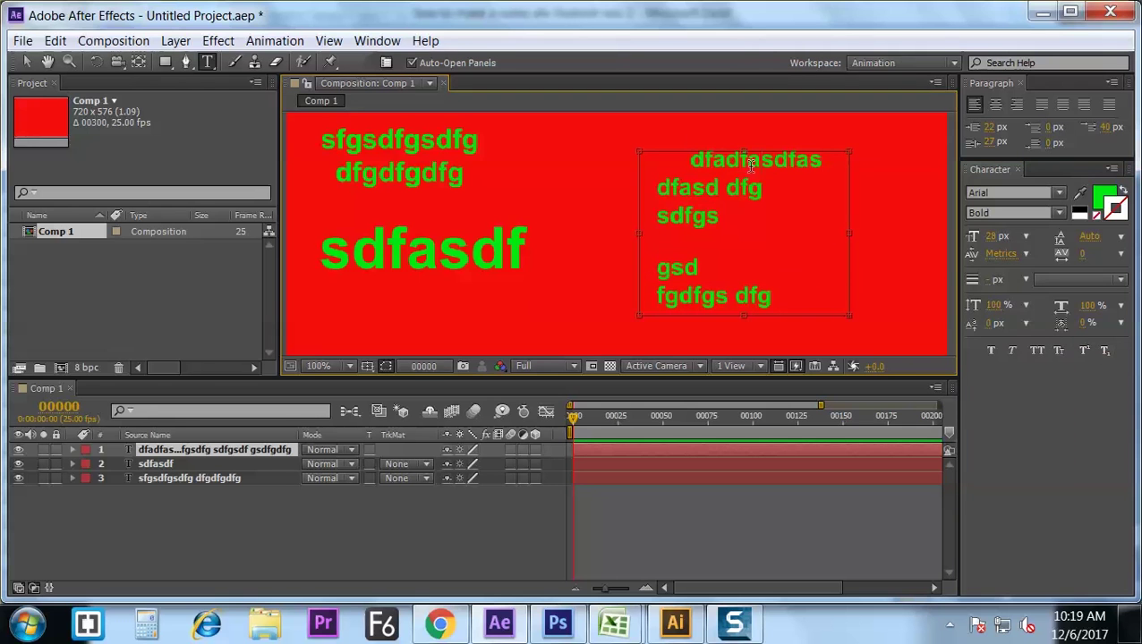
pyautogui.click(752, 187)
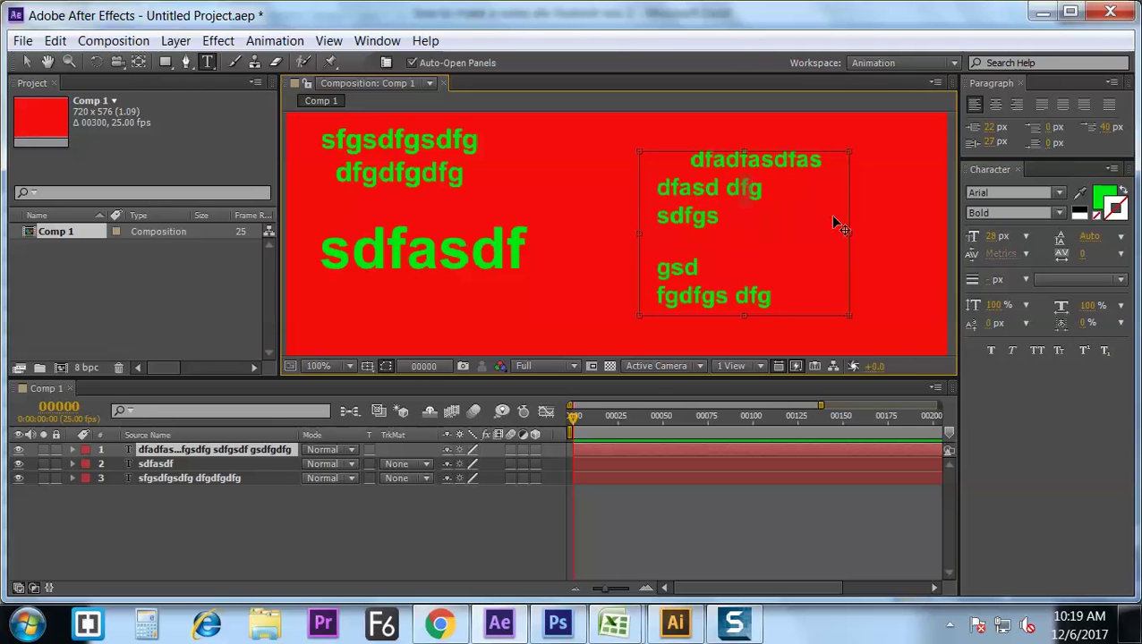
pyautogui.click(1083, 352)
pyautogui.click(1105, 352)
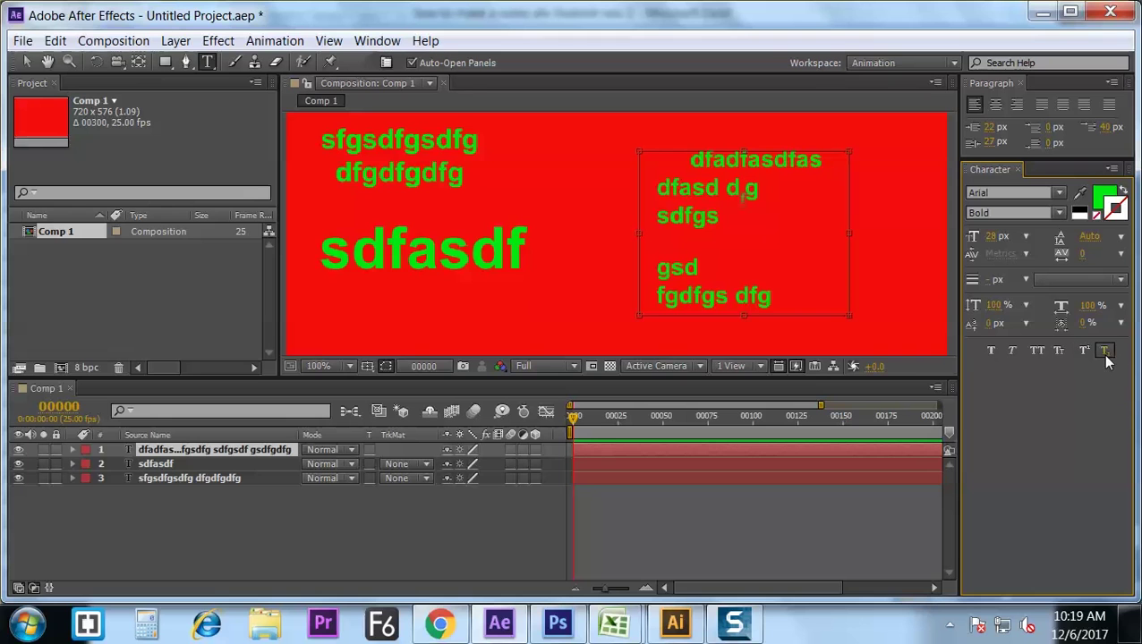
pyautogui.click(1105, 352)
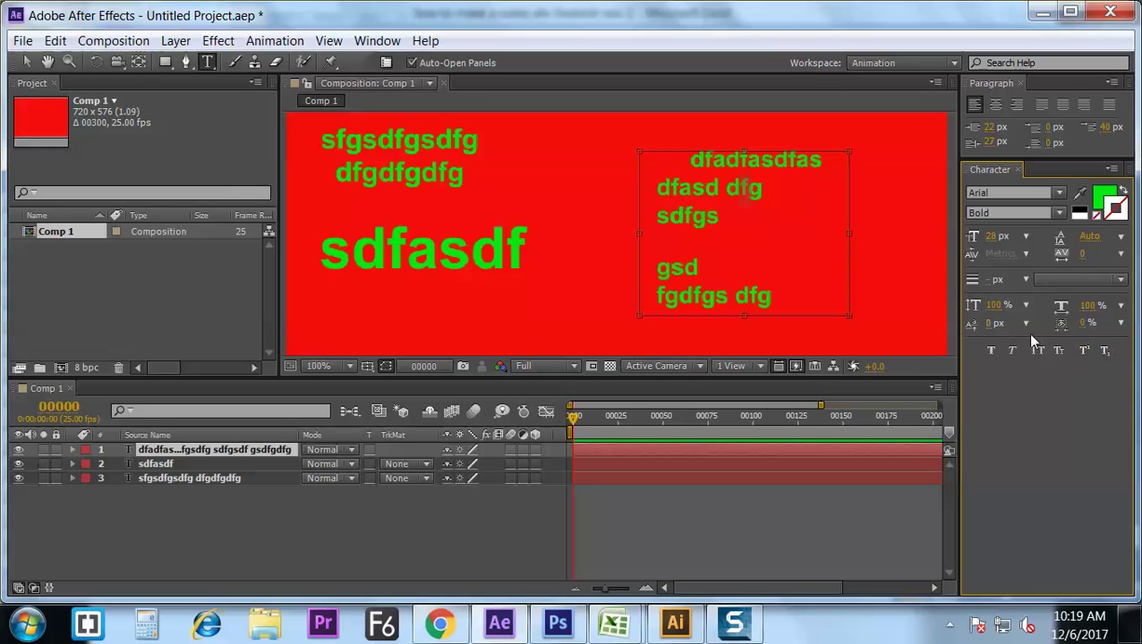